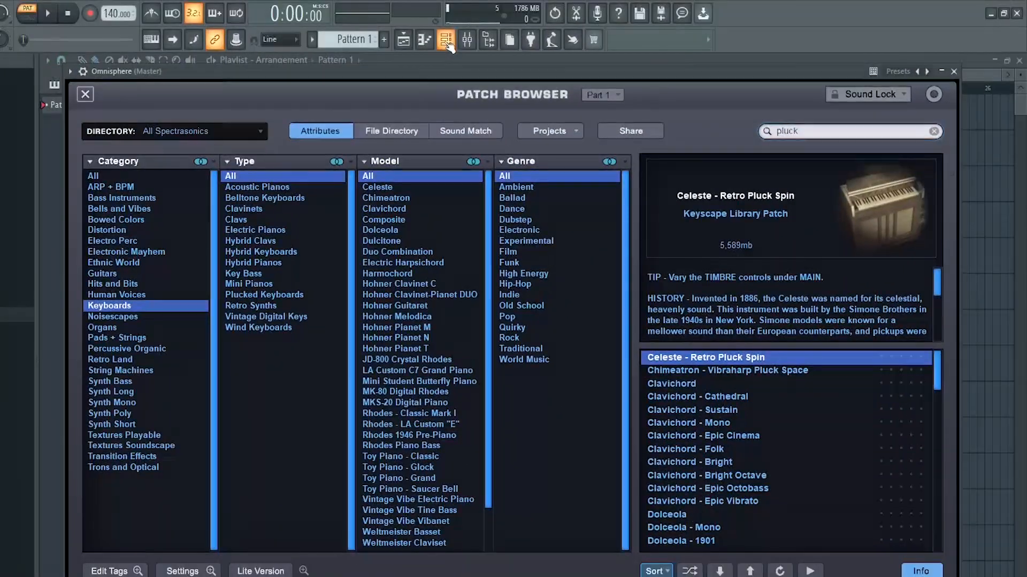
Step: Open the Omnisphere channel's piano roll from the channel rack and close the rack
left_click(445, 39)
left_click_drag(466, 96, 351, 85)
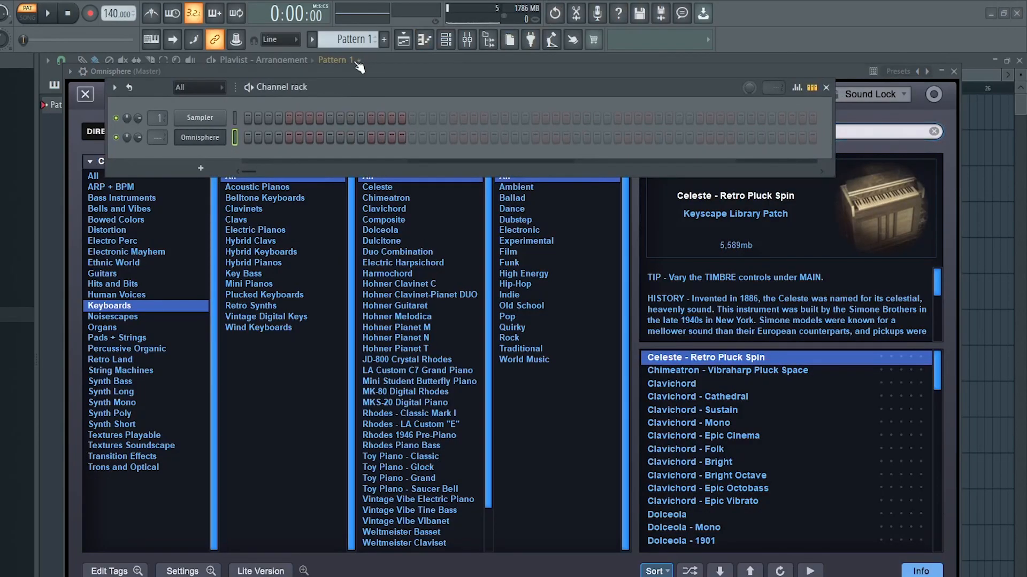
right_click(231, 140)
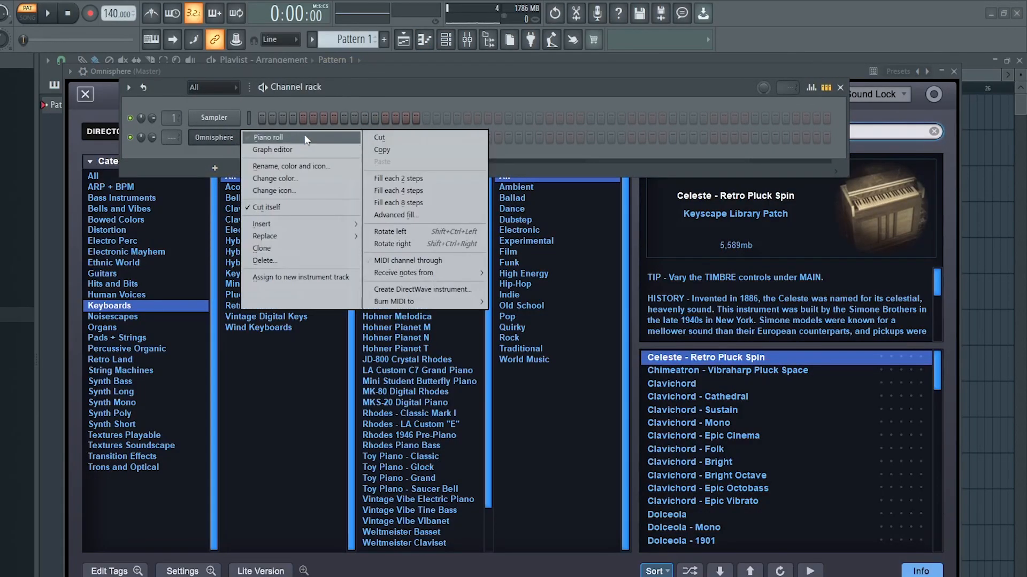
left_click(304, 134)
left_click(839, 88)
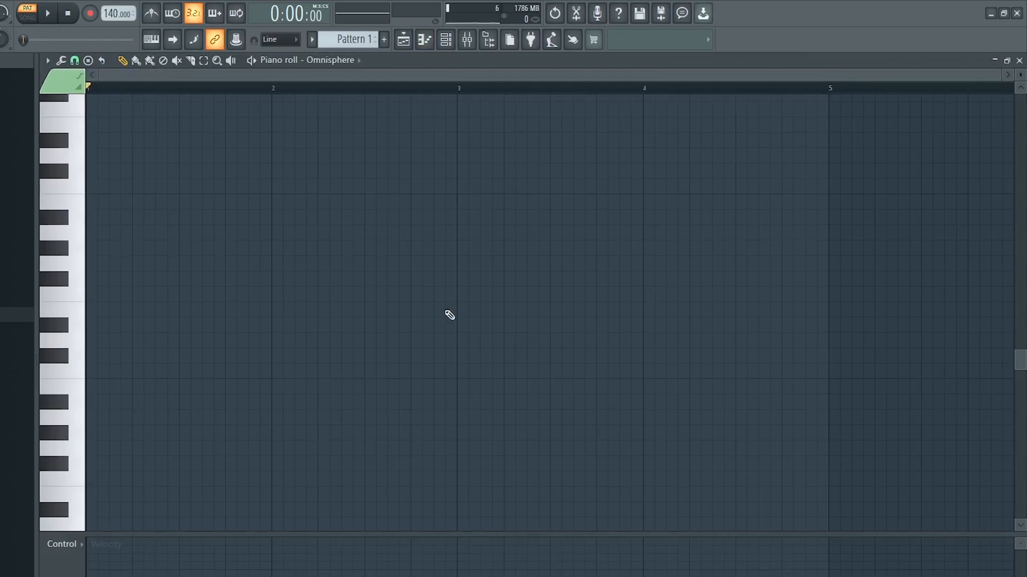
Step: Set the piano roll's scale highlighting to Automatic
left_click(48, 62)
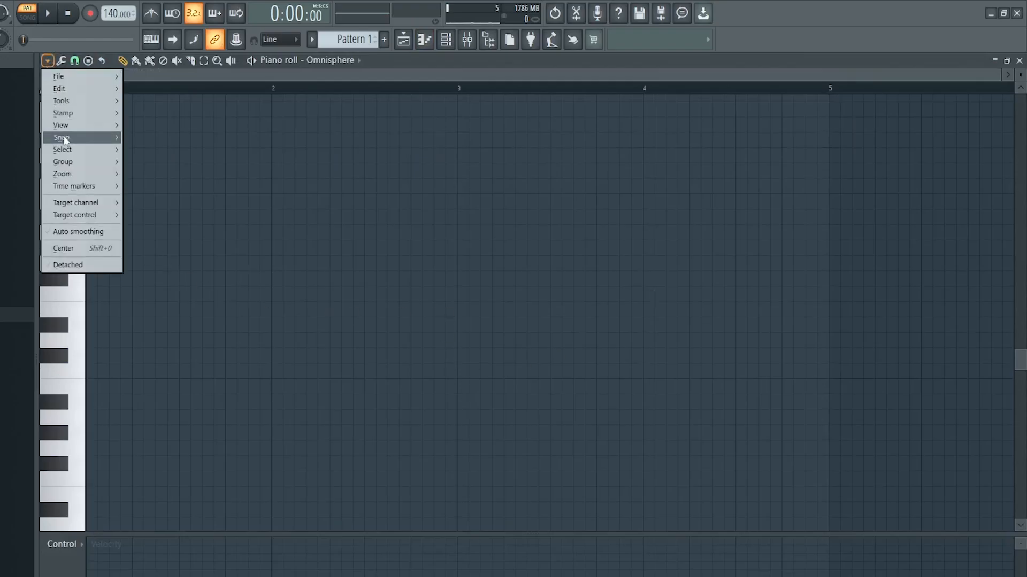
mouse_move(65, 129)
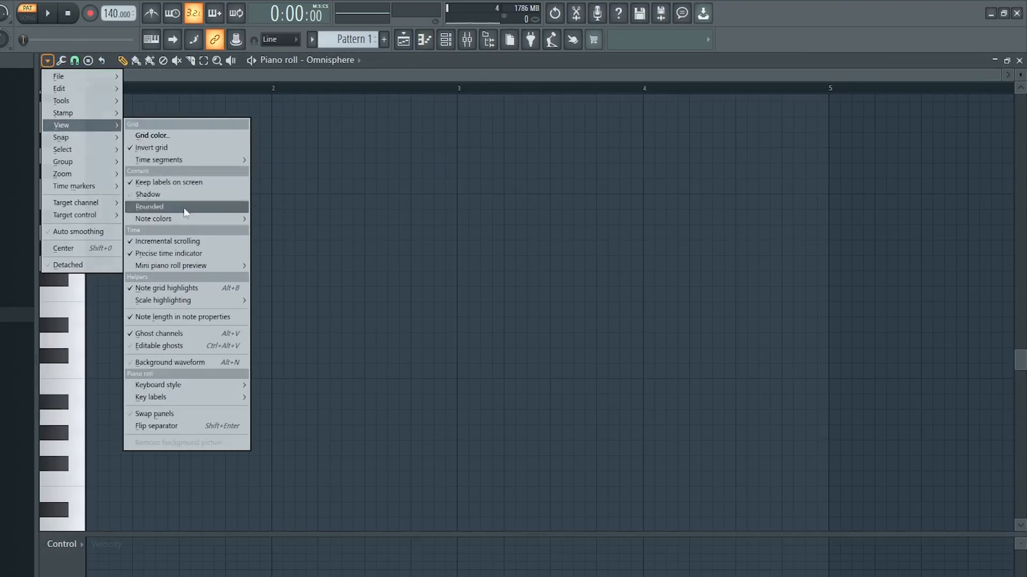
mouse_move(201, 300)
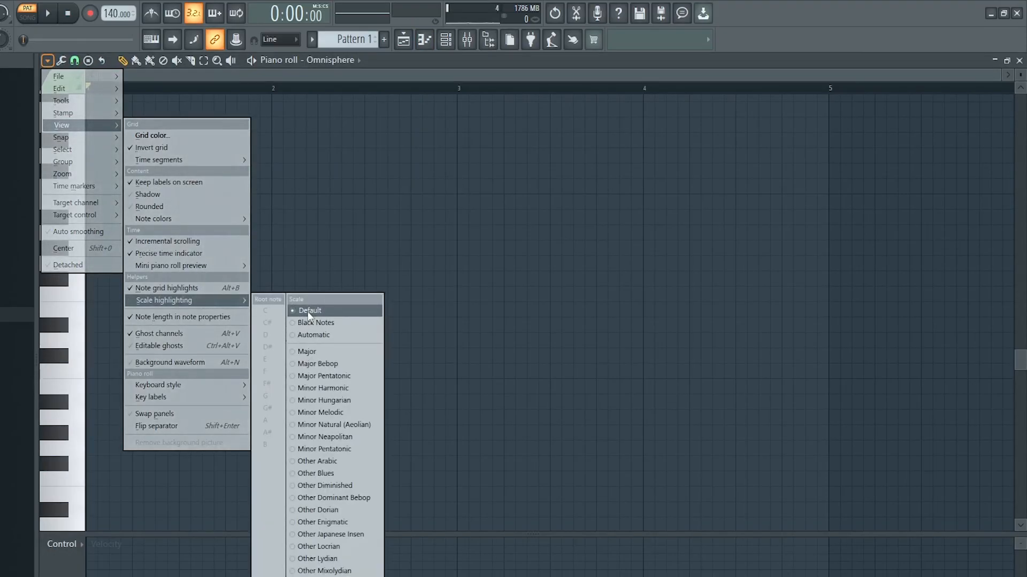
left_click(316, 335)
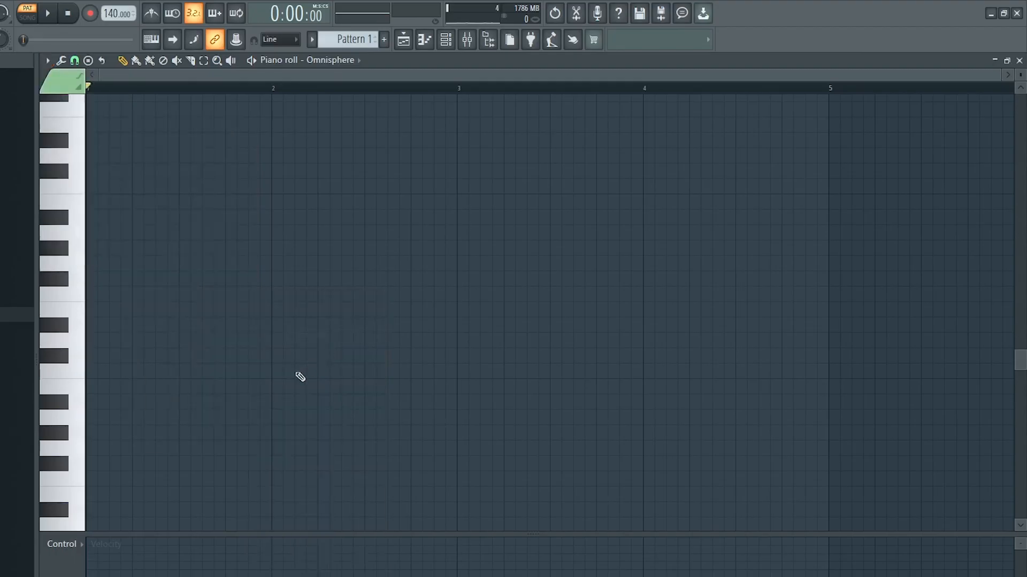
Step: Place three consecutive one-beat notes, C4, E4 and G4, from the start of bar 1
scroll(188, 353, "down", 1)
left_click(96, 326)
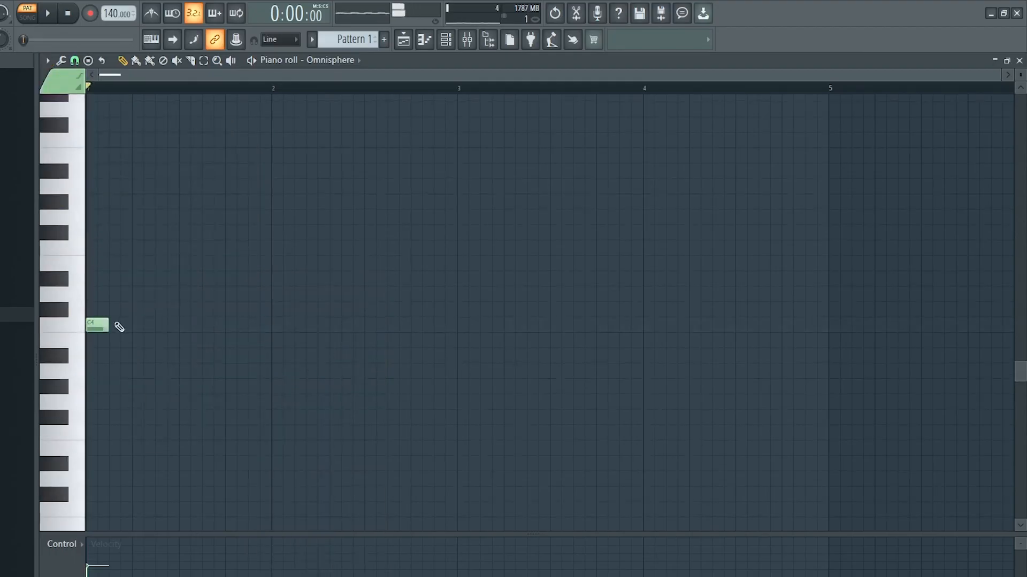
left_click(146, 263)
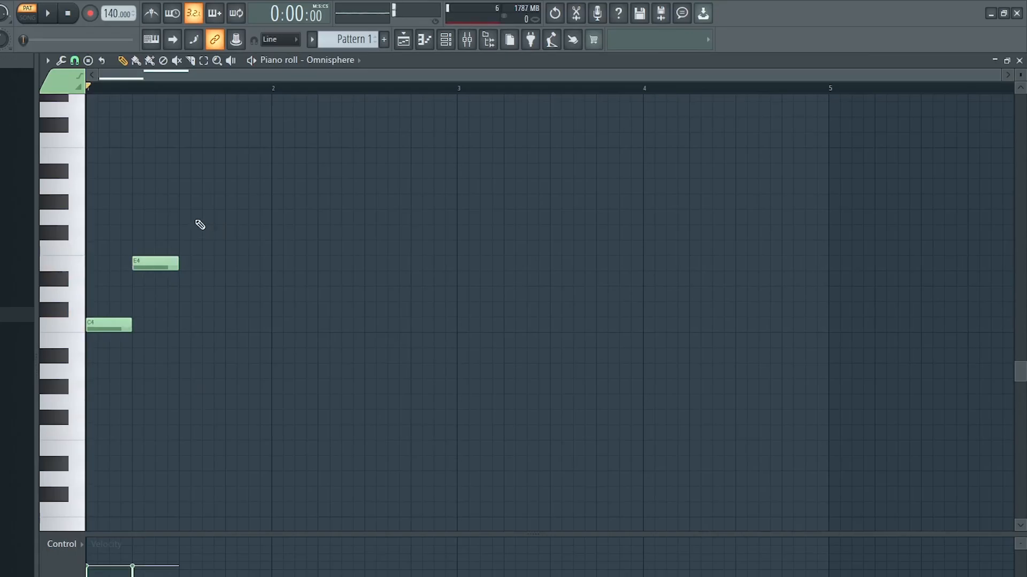
left_click(201, 217)
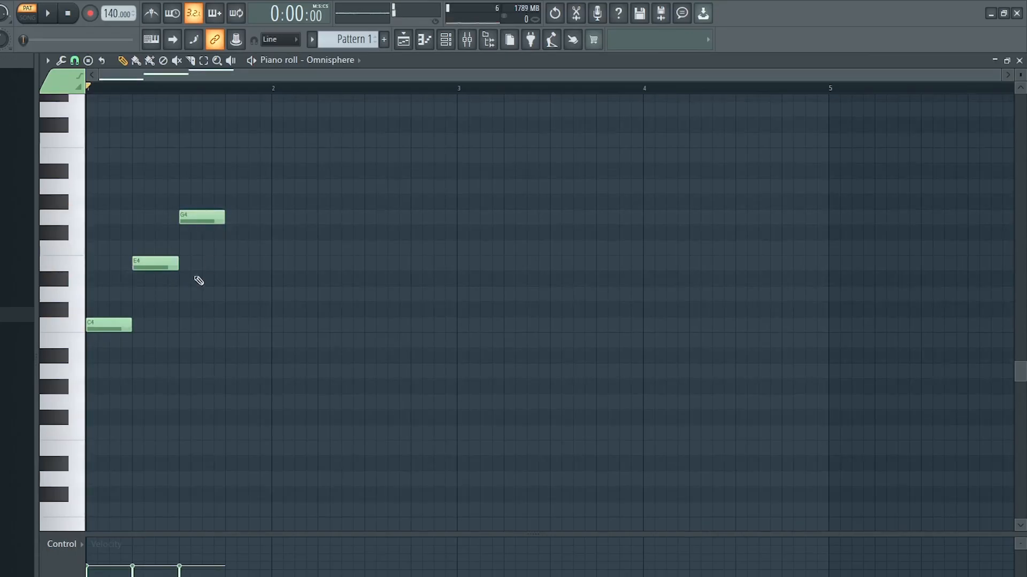
Step: Duplicate the three-note figure into bar 2, add an E4 on its last beat, and repeat the phrase in bars 3 and 4
key("ctrl+a")
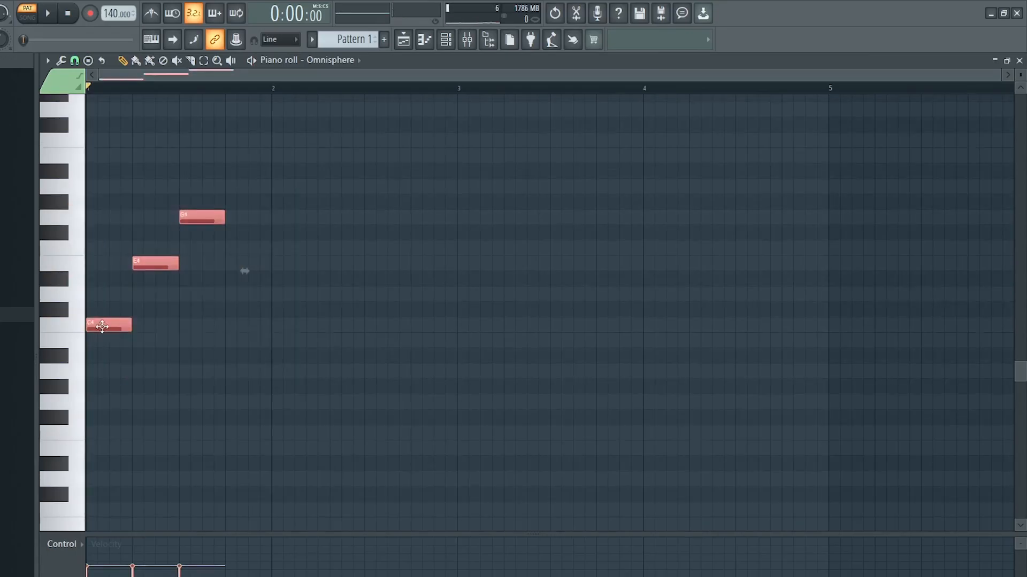
key("ctrl+b")
left_click_drag(300, 340, 291, 334)
key("ctrl+d")
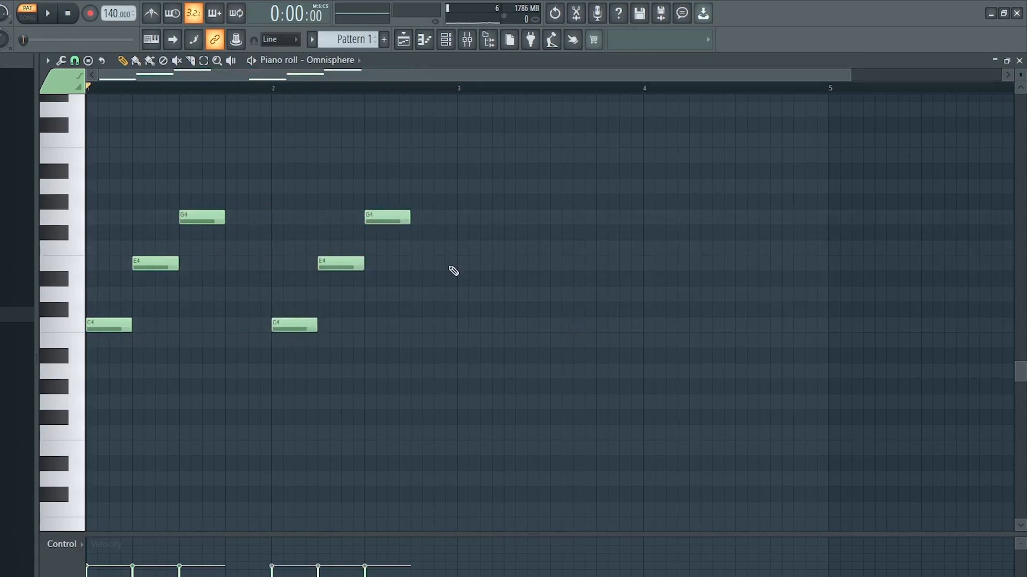
left_click(421, 263)
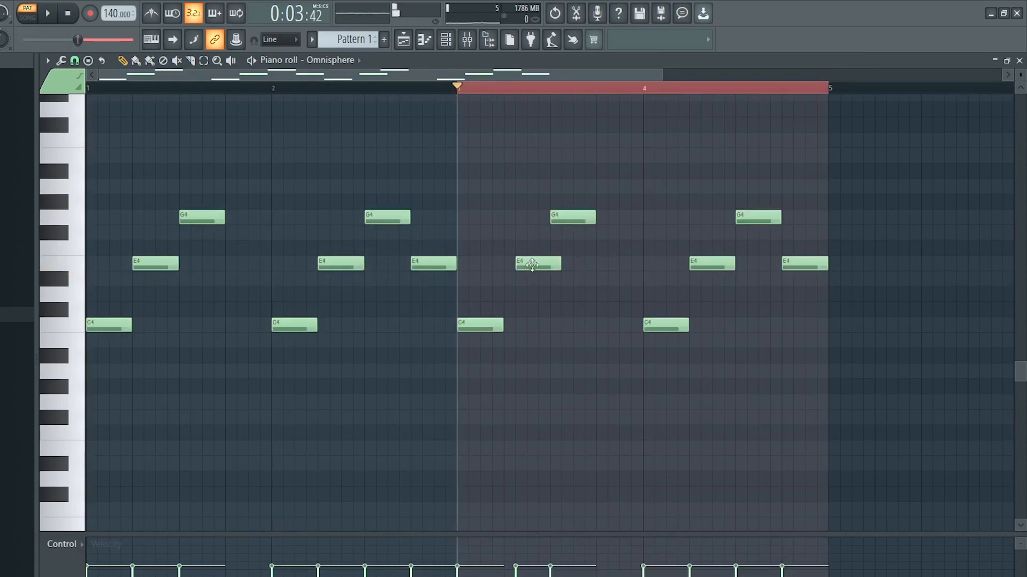
Step: Vary bars 3 and 4 with half-beat F#4, E4, G4 and D#4 notes, and play the melody back
left_click_drag(532, 264, 545, 265)
left_click(517, 235)
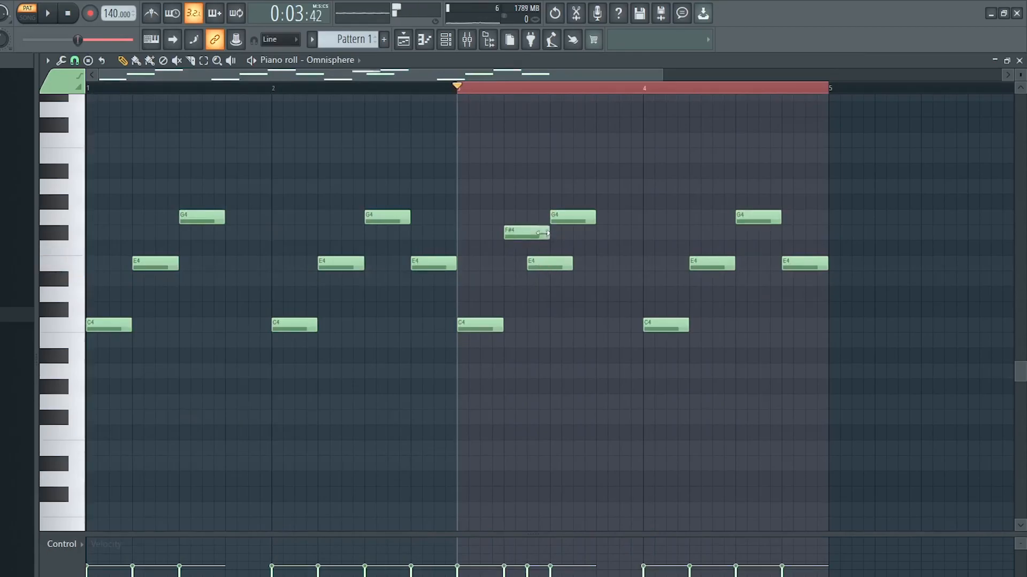
left_click(695, 233)
left_click_drag(710, 265, 721, 266)
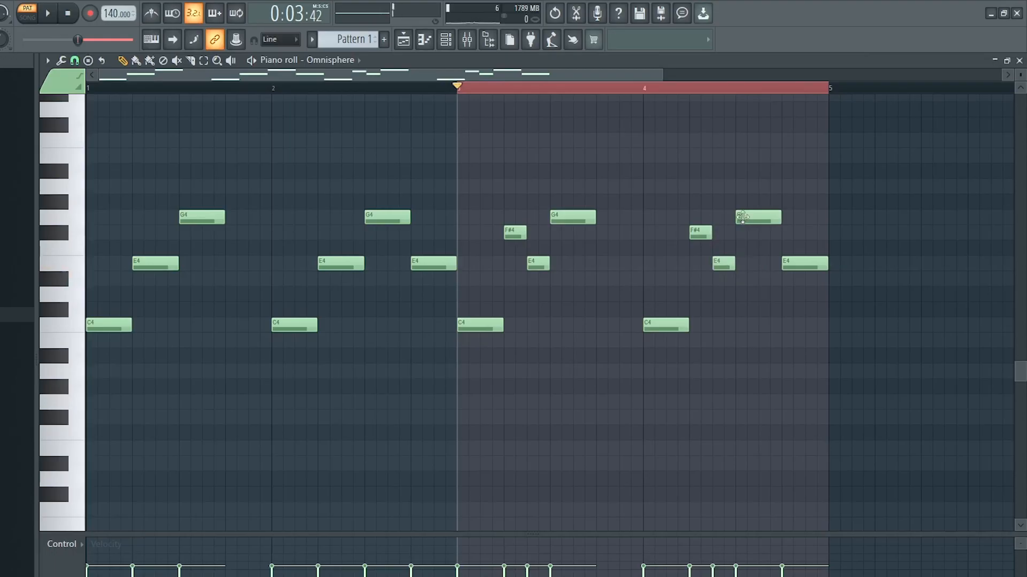
left_click_drag(748, 218, 773, 225)
left_click(816, 280)
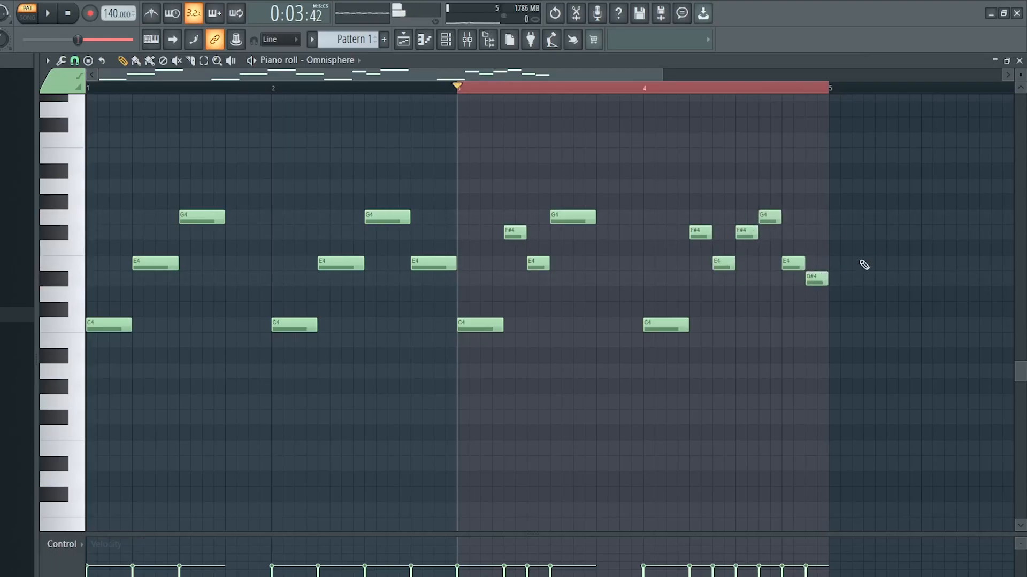
left_click(470, 90)
key("space")
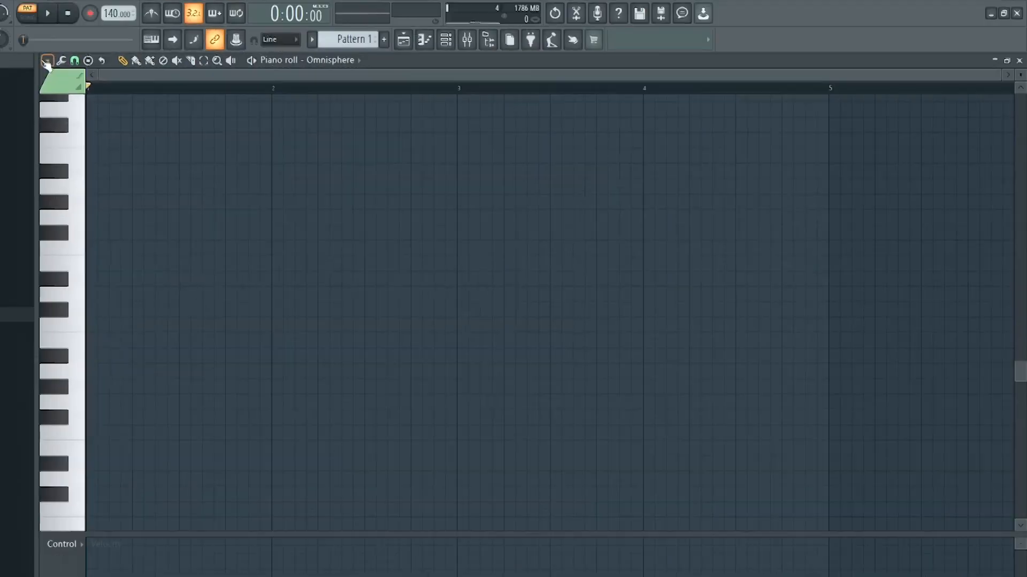
Step: Set the scale highlighting to the Major scale with C as the root note
left_click(47, 61)
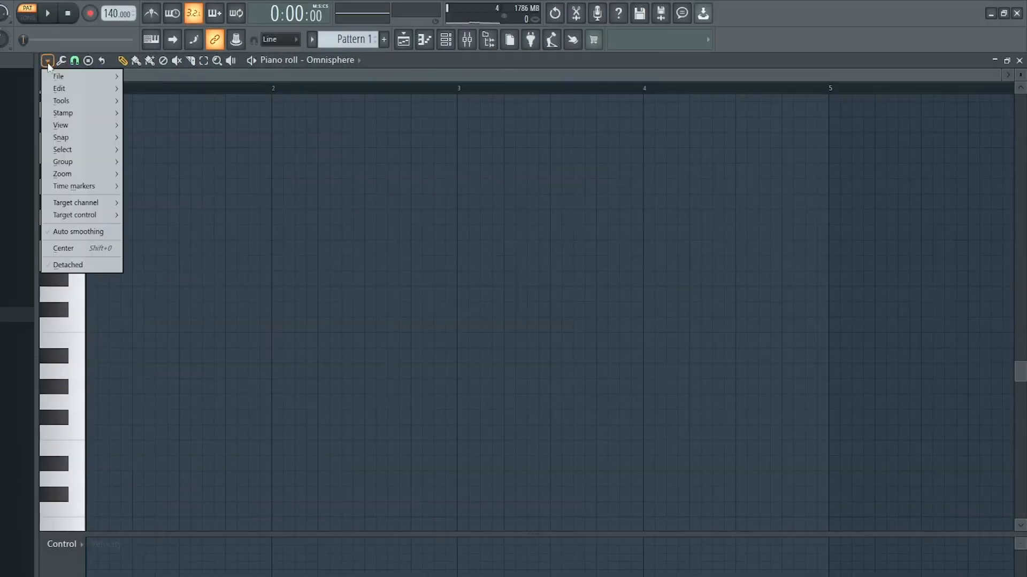
mouse_move(54, 124)
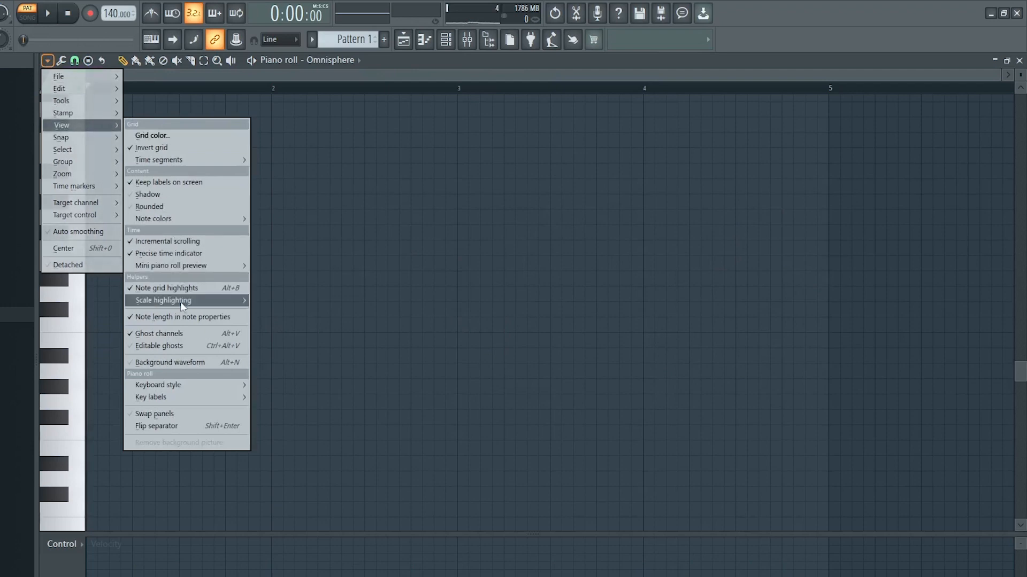
mouse_move(181, 303)
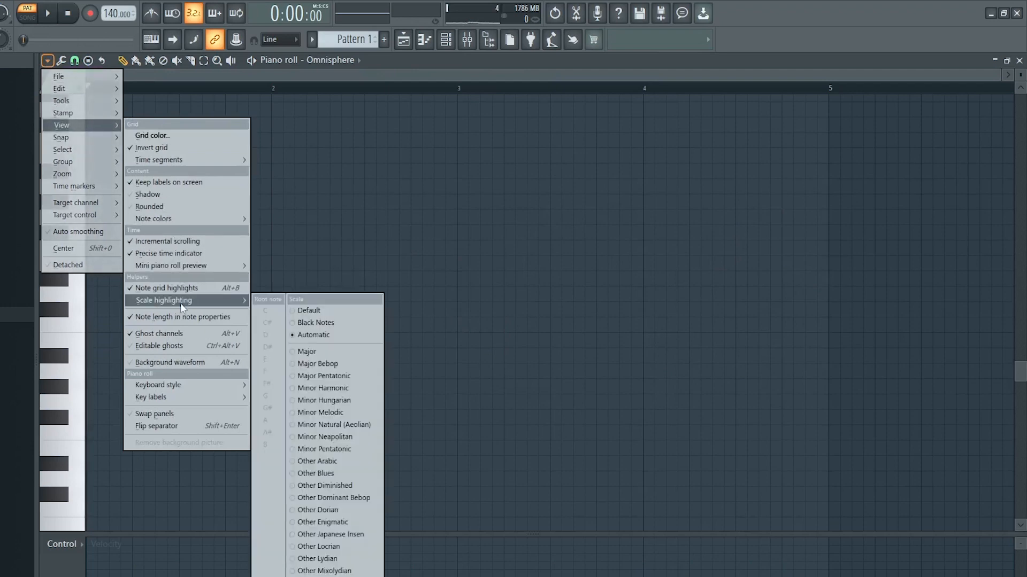
left_click(318, 353)
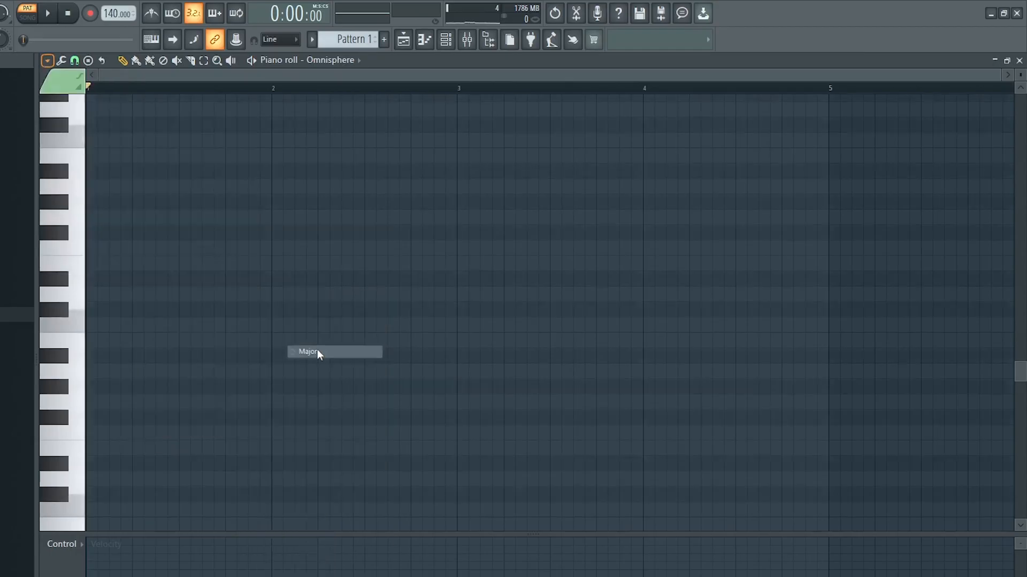
left_click(48, 62)
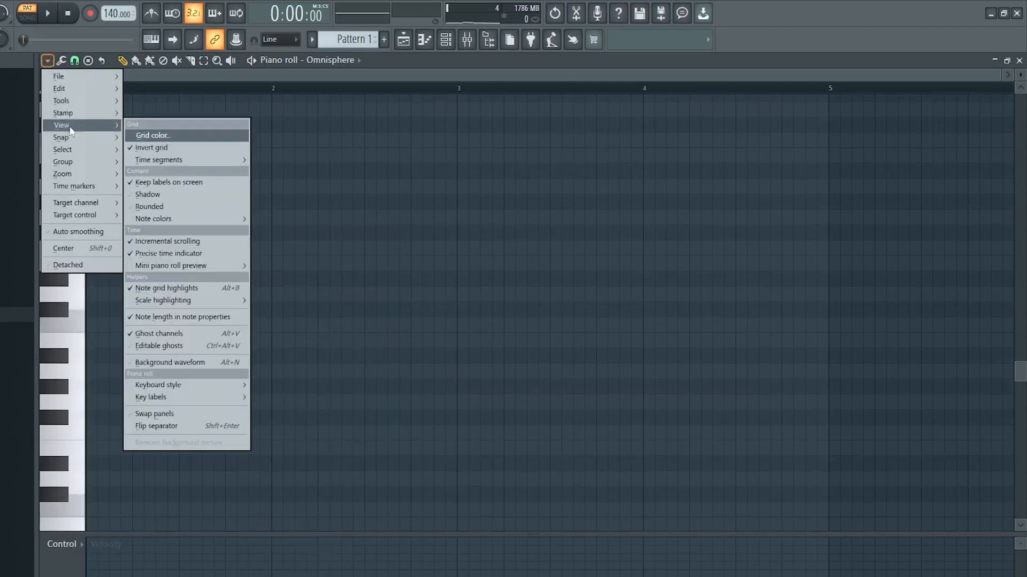
mouse_move(249, 307)
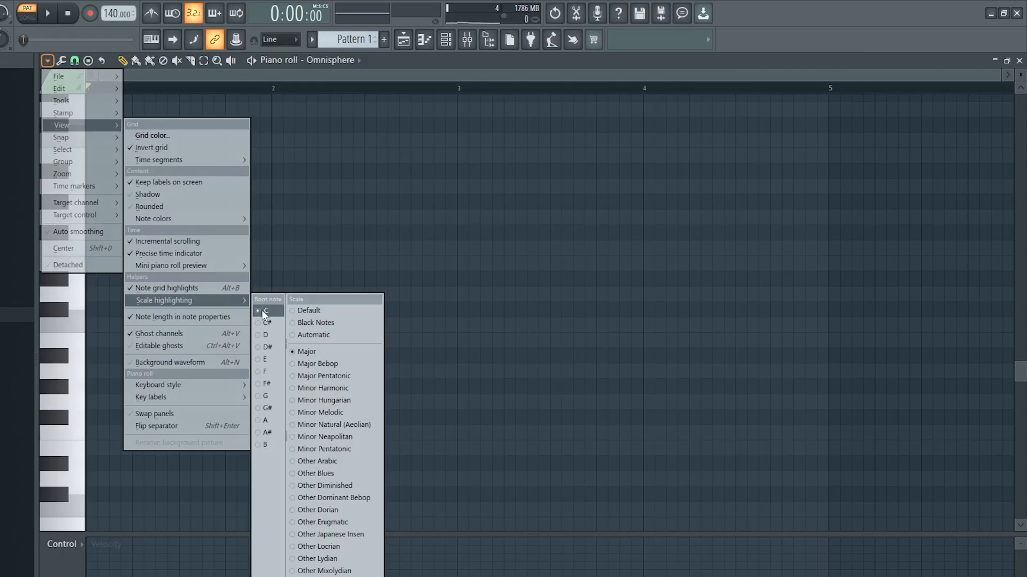
left_click(263, 313)
Step: Fill bar 1 with two half-bar chords: C4, E4, G4, followed by a copy moved down and corrected to A3, C4, E4
key("ctrl+v")
left_click_drag(138, 178, 225, 348)
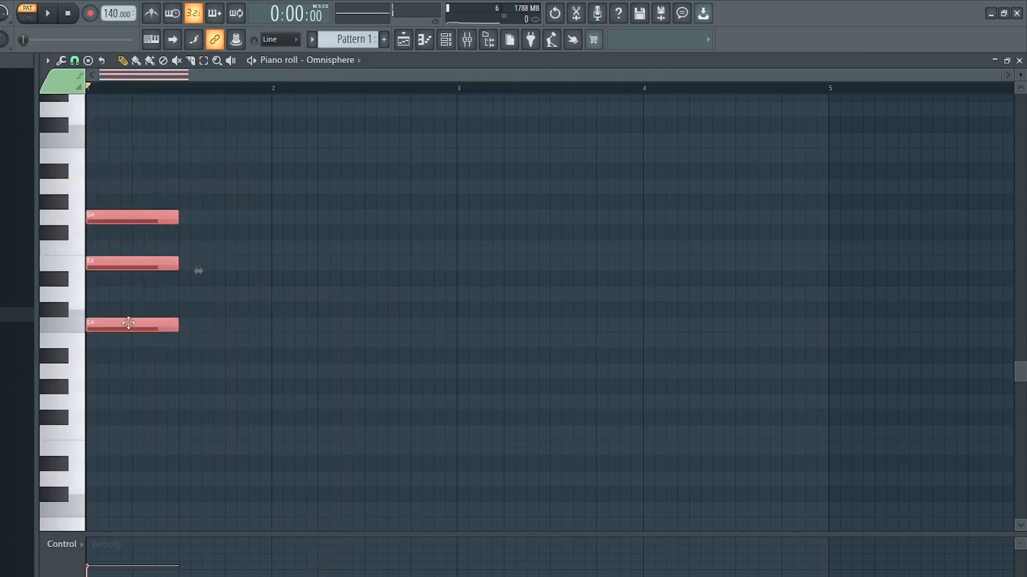
left_click_drag(128, 323, 227, 378)
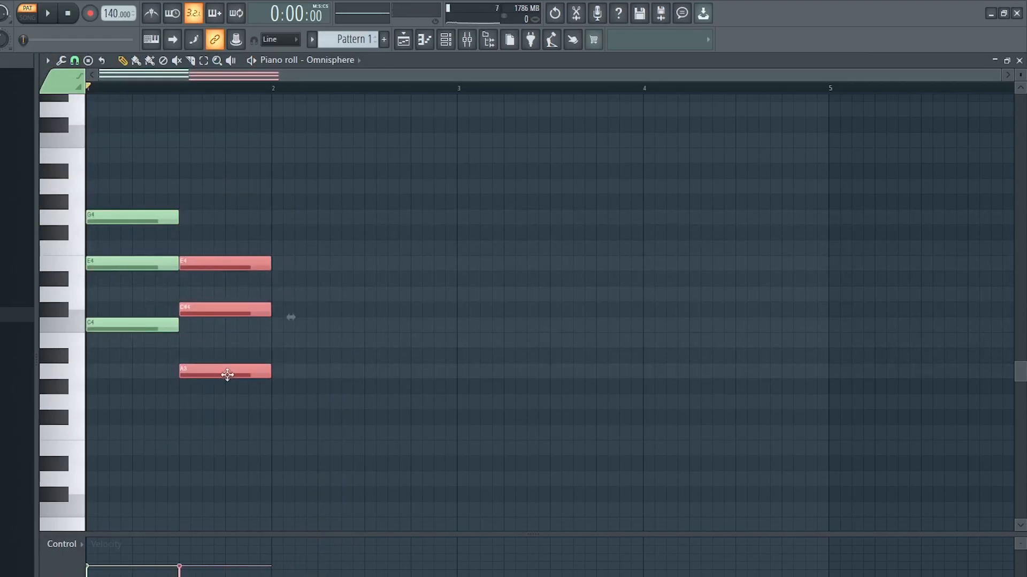
left_click(231, 347)
left_click_drag(238, 311, 238, 332)
Step: Add a half-bar chord of F3, A3 and C4 at the start of bar 2
left_click(289, 433)
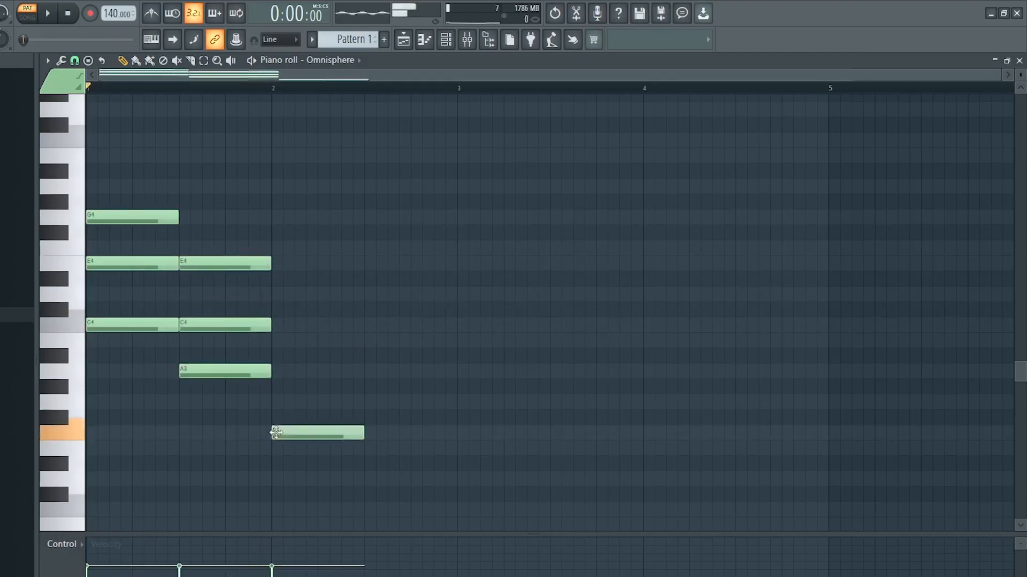
left_click(283, 373)
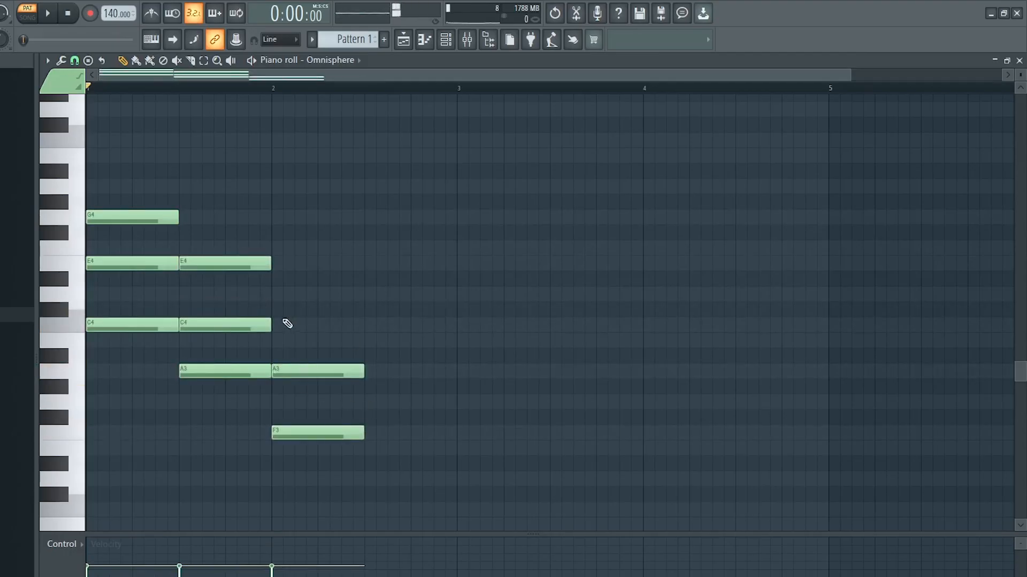
left_click(288, 325)
Step: Copy the F3 chord to the second half of bar 2, shifted up to G3, B3 and D4, and play the progression
left_click_drag(326, 304, 380, 454)
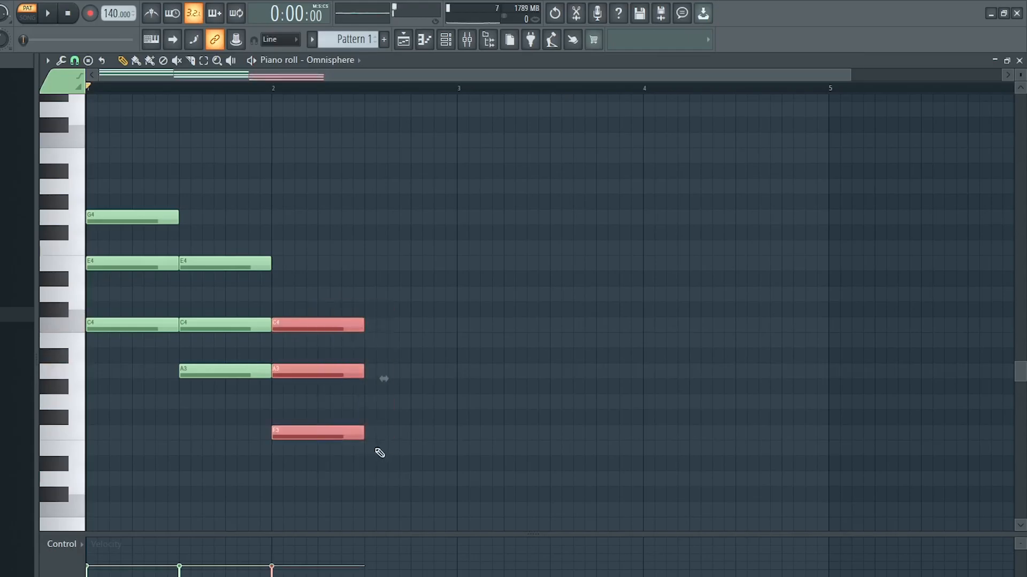
left_click_drag(329, 433, 424, 396)
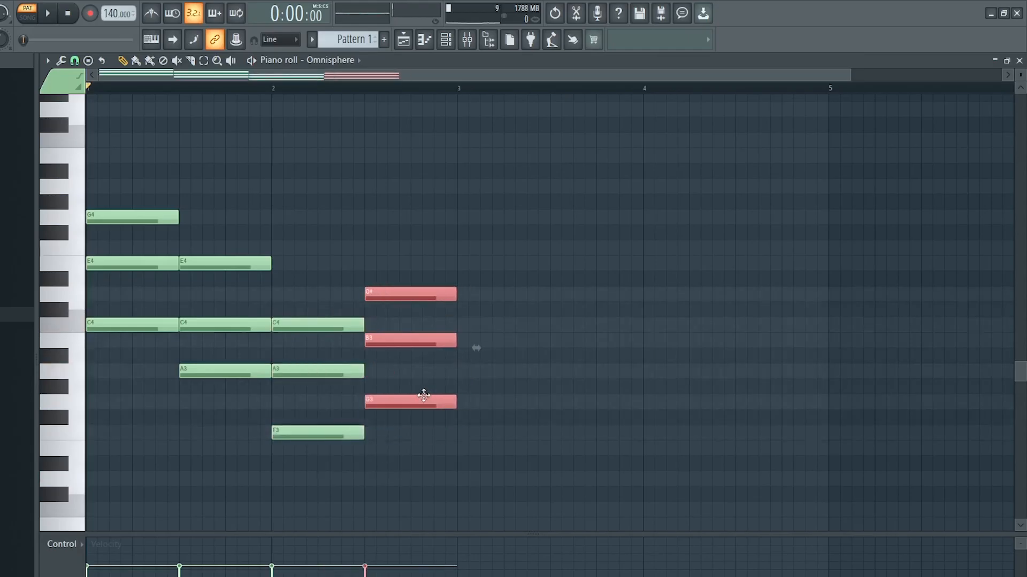
left_click(546, 369)
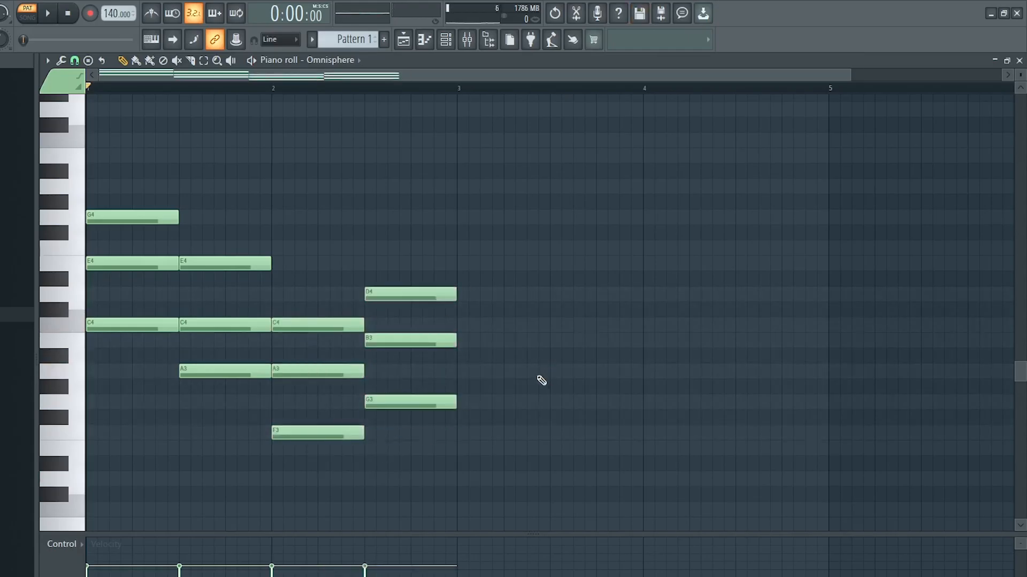
left_click_drag(538, 392, 900, 399)
key("space")
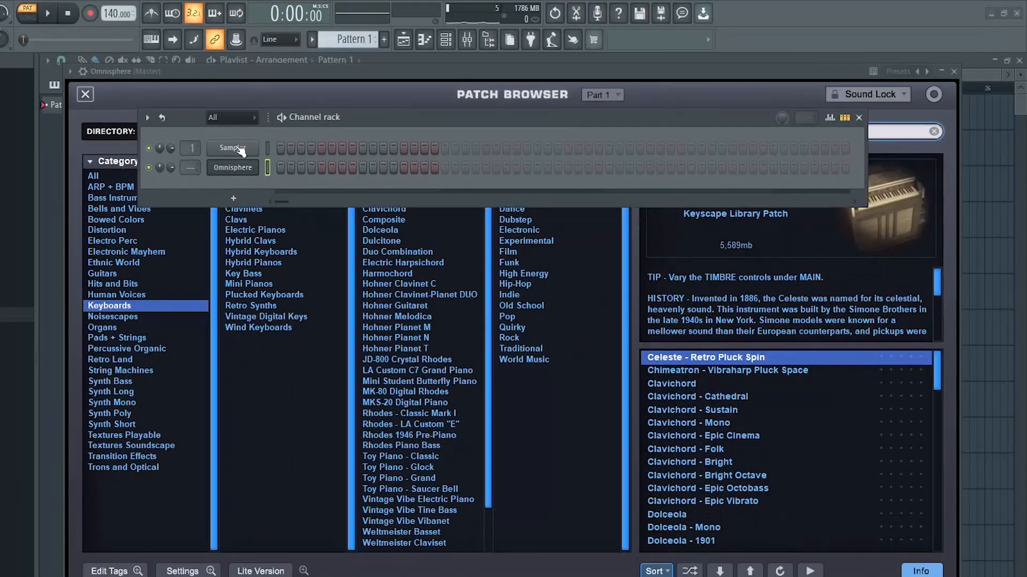
Step: Add a Sampler channel to the channel rack and open its piano roll
left_click(241, 200)
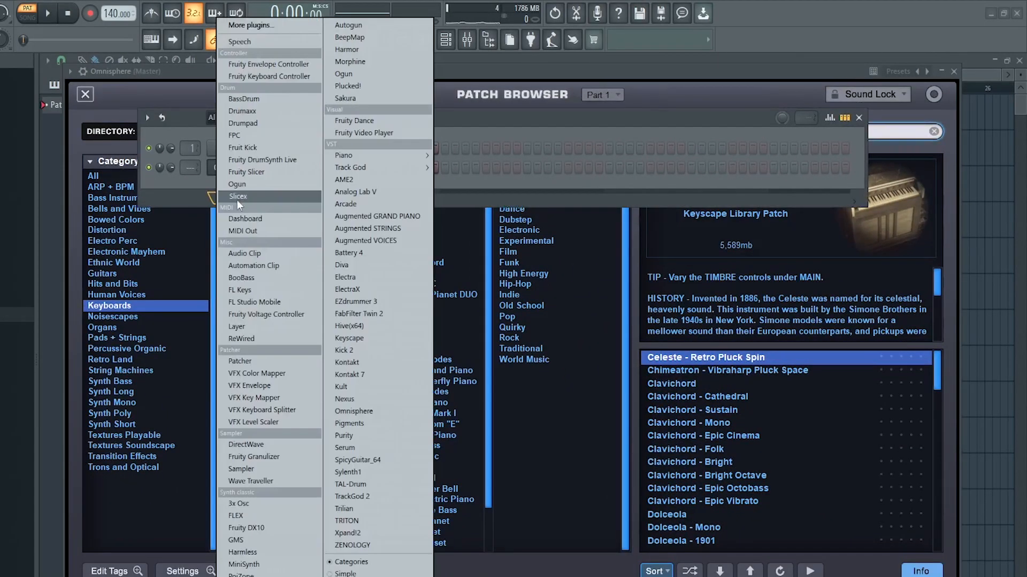
left_click(262, 469)
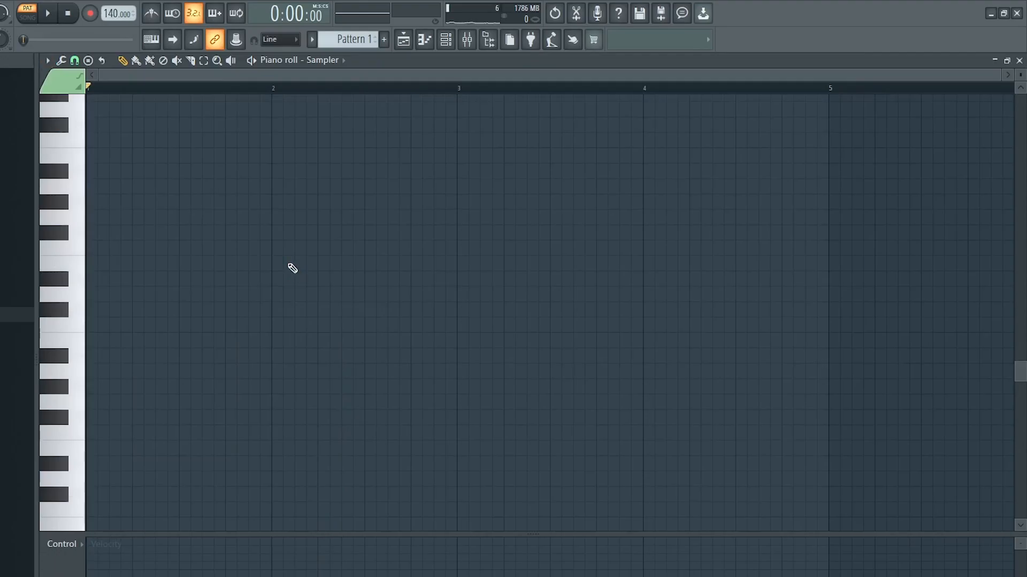
Step: Choose the Major scale stamp and turn off the Only one option so the stamp stays active
left_click(92, 61)
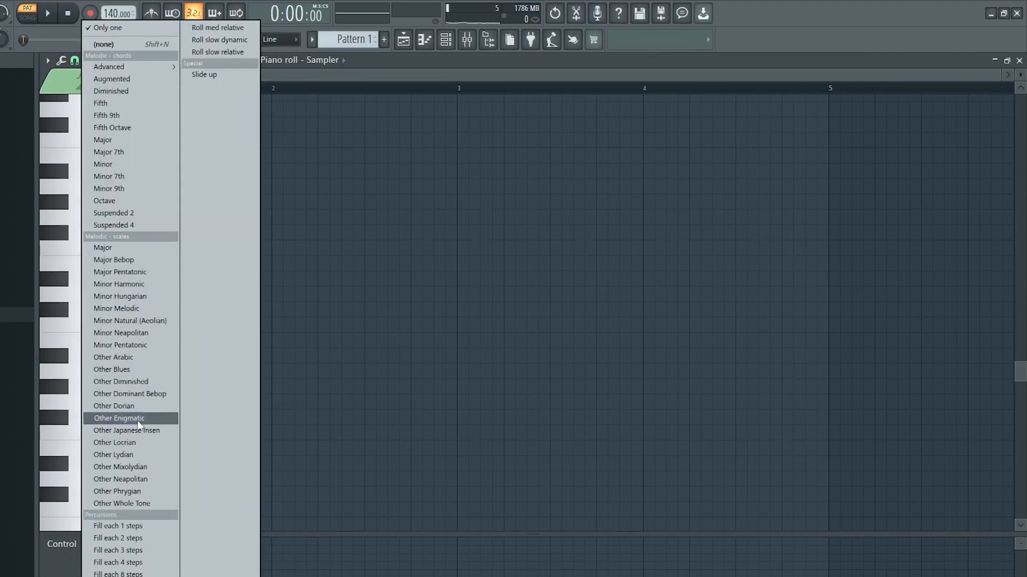
left_click(117, 246)
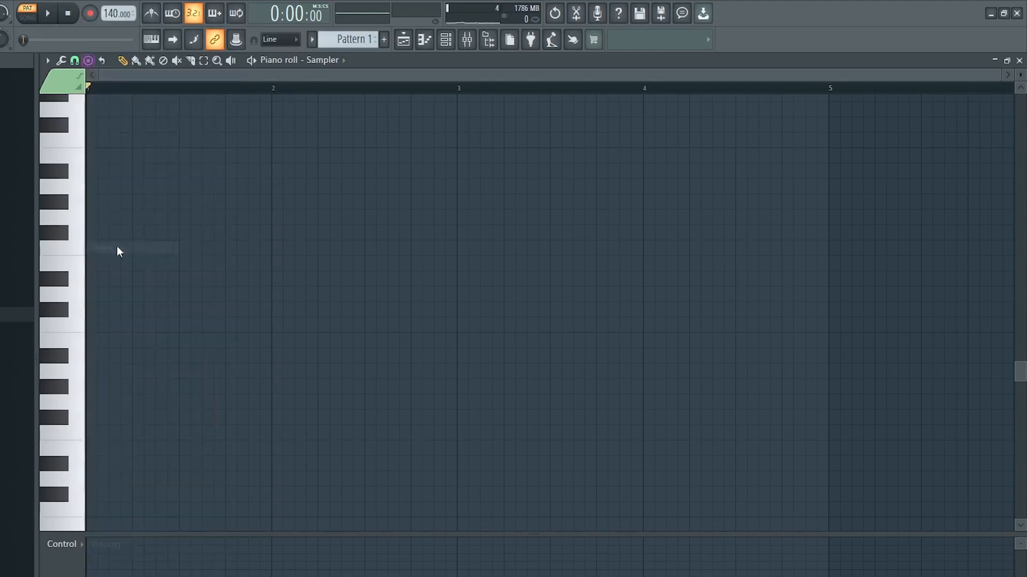
left_click(88, 60)
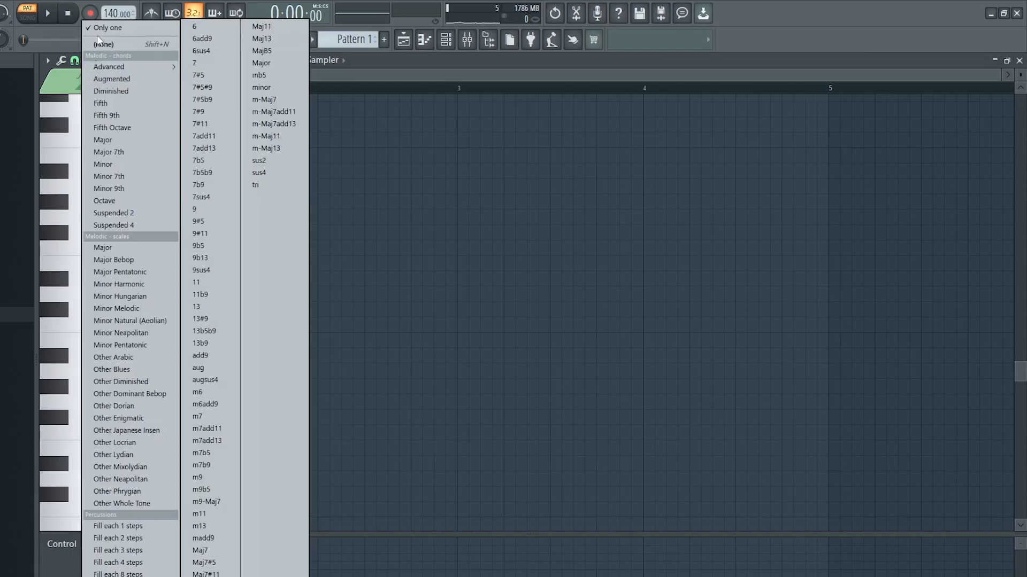
left_click(111, 28)
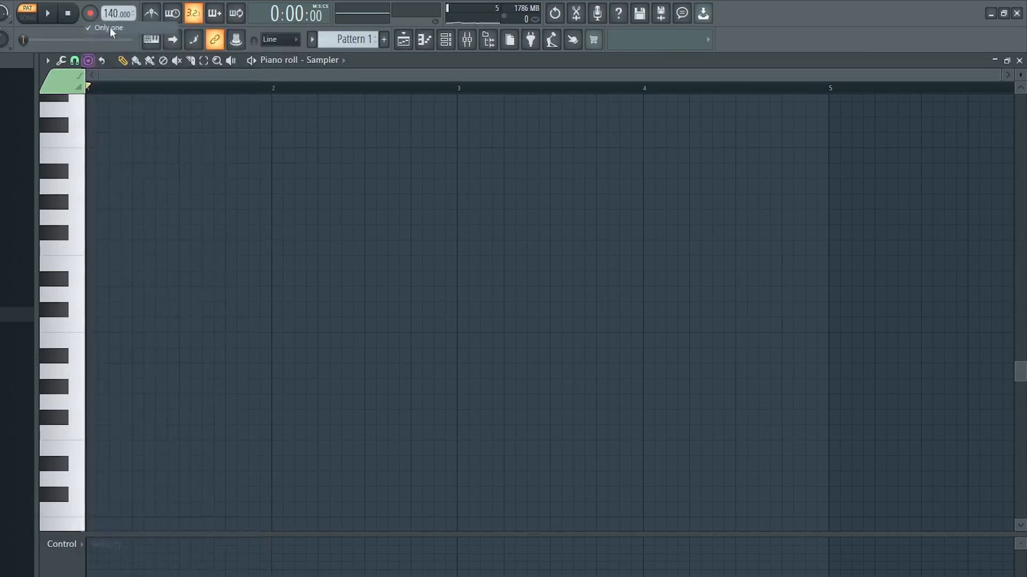
Step: Set the piano roll's key labels to show all notes
scroll(198, 464, "down", 3)
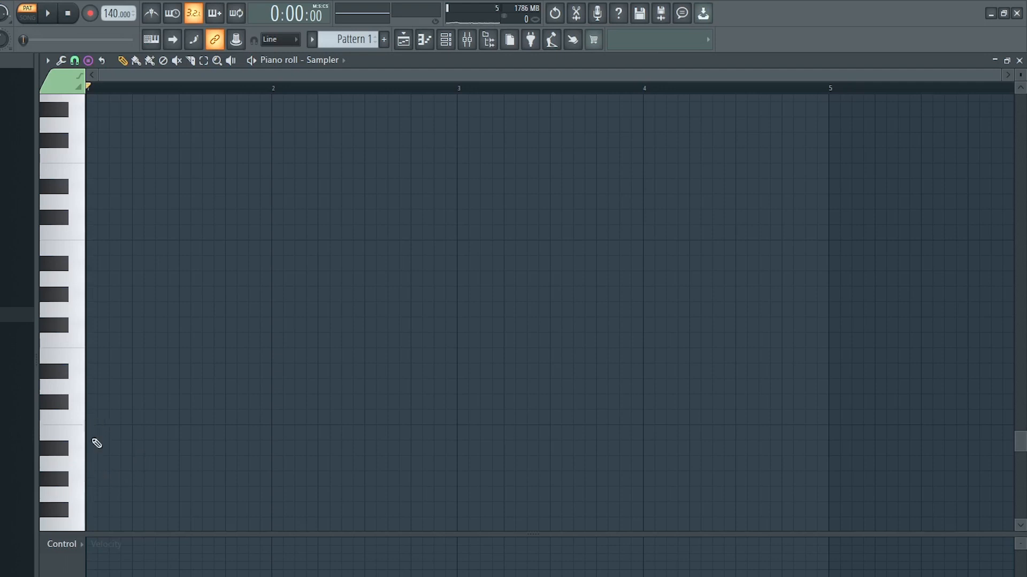
scroll(102, 460, "down", 3)
left_click(48, 61)
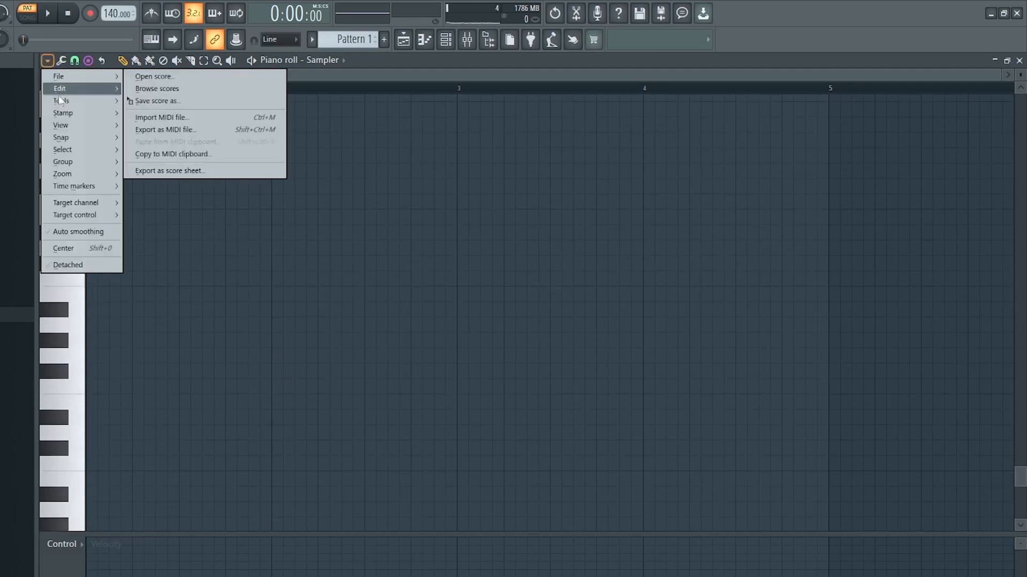
mouse_move(70, 125)
mouse_move(200, 400)
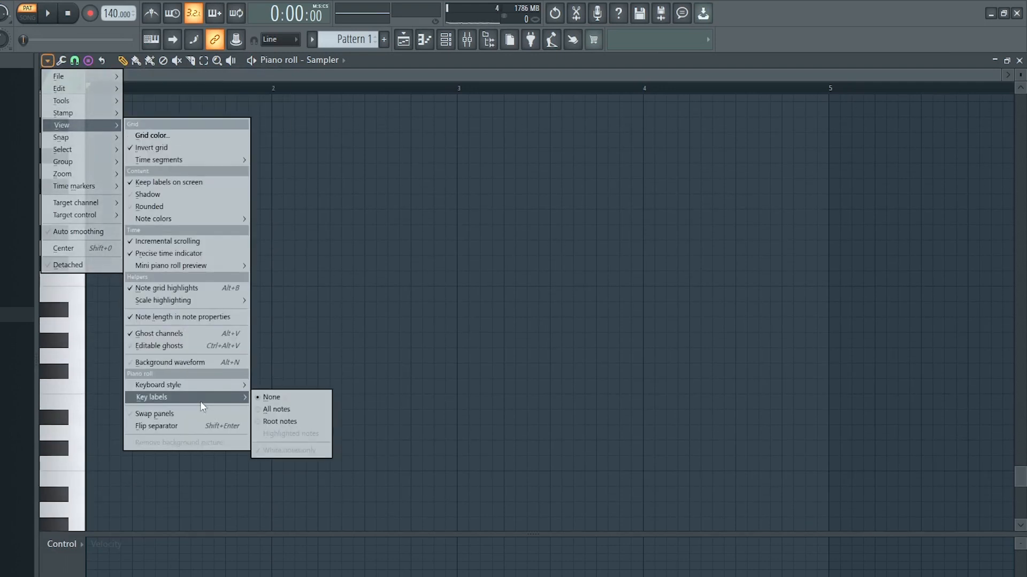
left_click(270, 411)
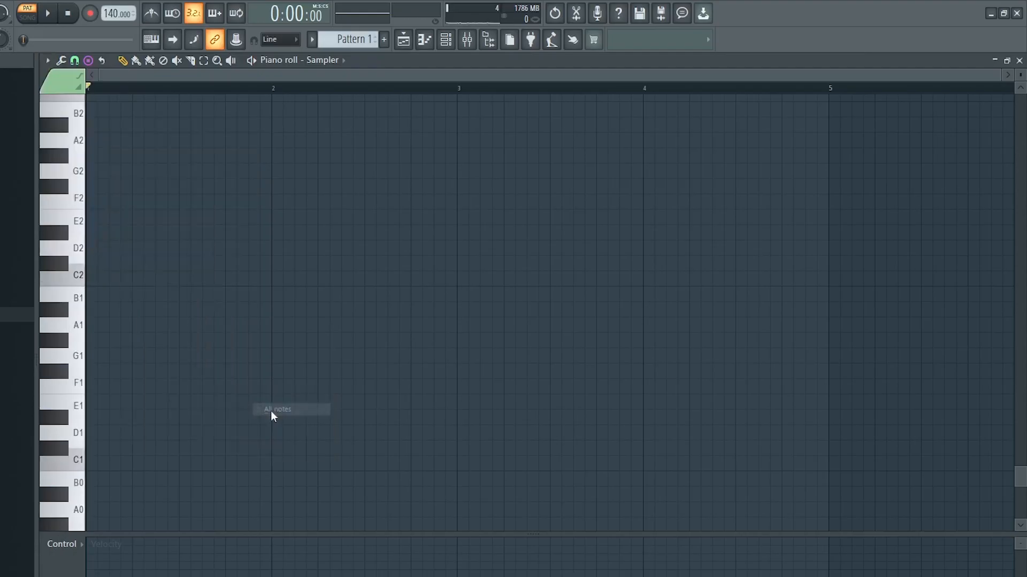
Step: Stamp the C major scale from C2 to B2 at the start of bar 1 and duplicate it octave by octave up to B8
left_click(113, 465)
left_click_drag(113, 464, 44, 465)
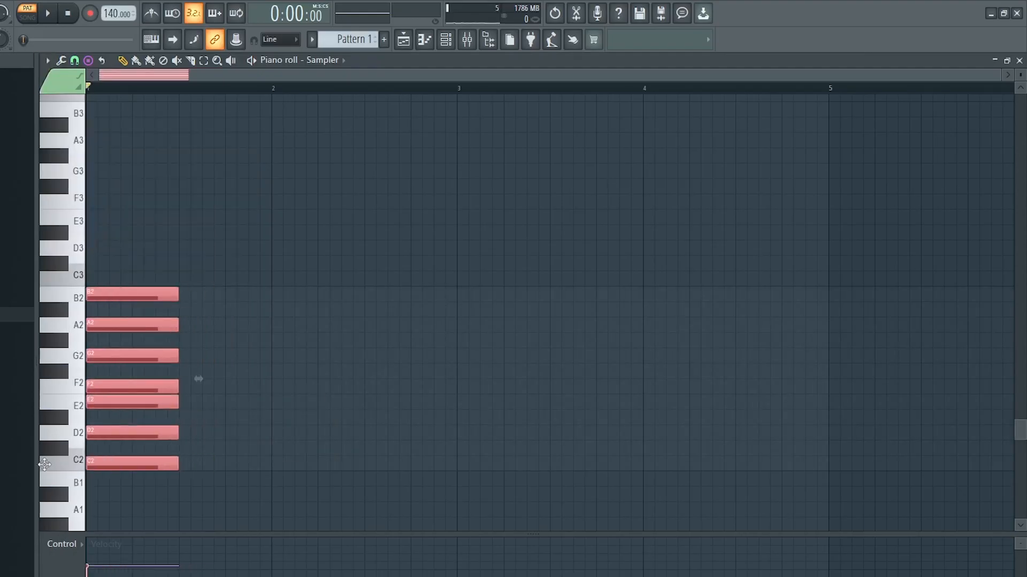
key("ctrl+shift+Up")
scroll(232, 326, "up", 3)
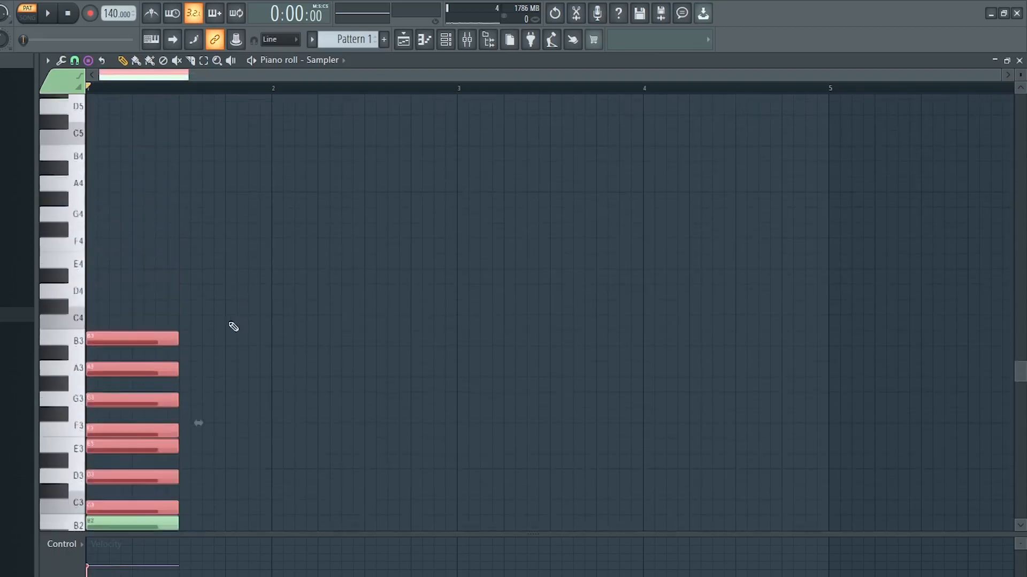
key("ctrl+shift+Up")
key("ctrl+shift+Up")
scroll(207, 299, "up", 4)
scroll(200, 374, "up", 2)
key("ctrl+shift+Up")
scroll(214, 347, "up", 1)
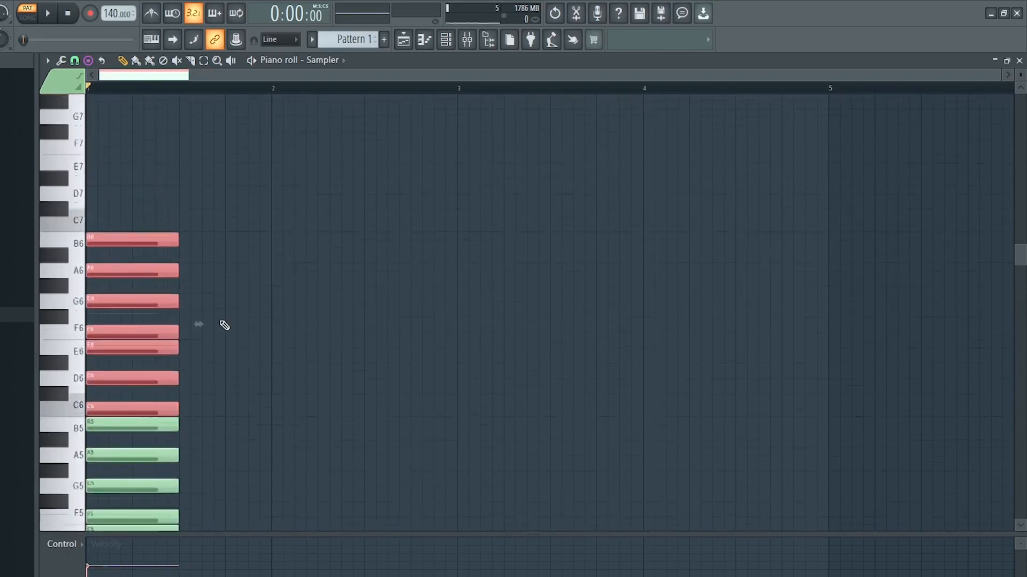
key("ctrl+shift+Up")
scroll(227, 327, "up", 2)
scroll(214, 267, "up", 2)
key("ctrl+shift+Up")
scroll(197, 214, "down", 2)
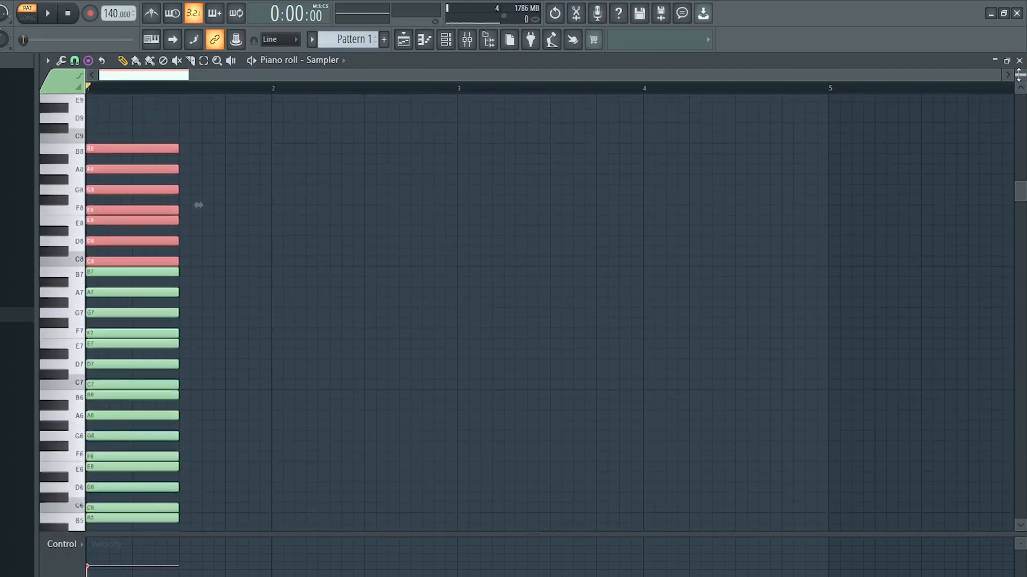
Step: Select all the scale notes and extend them to the start of bar 9
key("ctrl+a")
left_click_drag(177, 221, 956, 223)
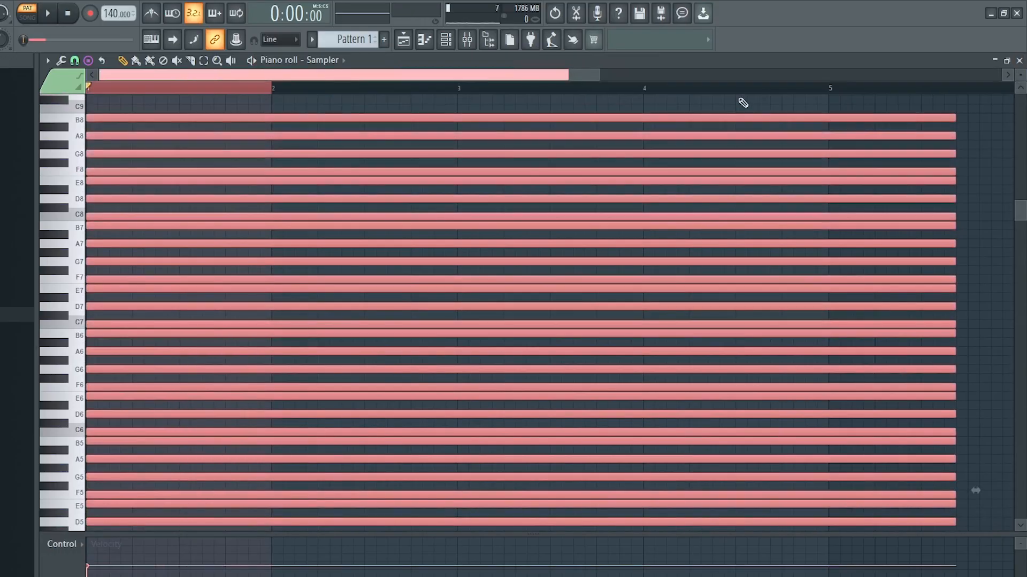
scroll(736, 94, "down", 5)
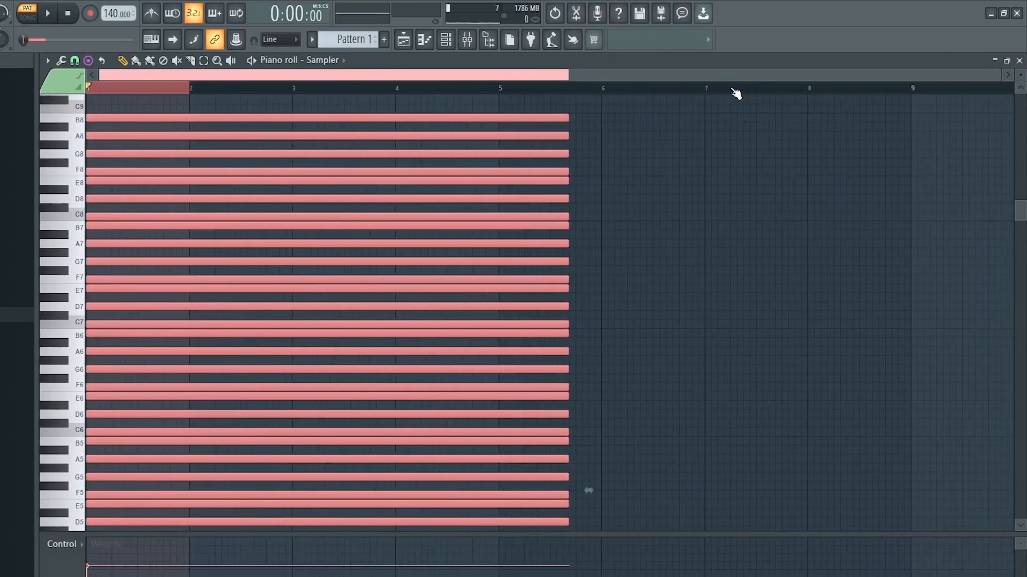
left_click_drag(568, 172, 892, 172)
left_click(934, 161)
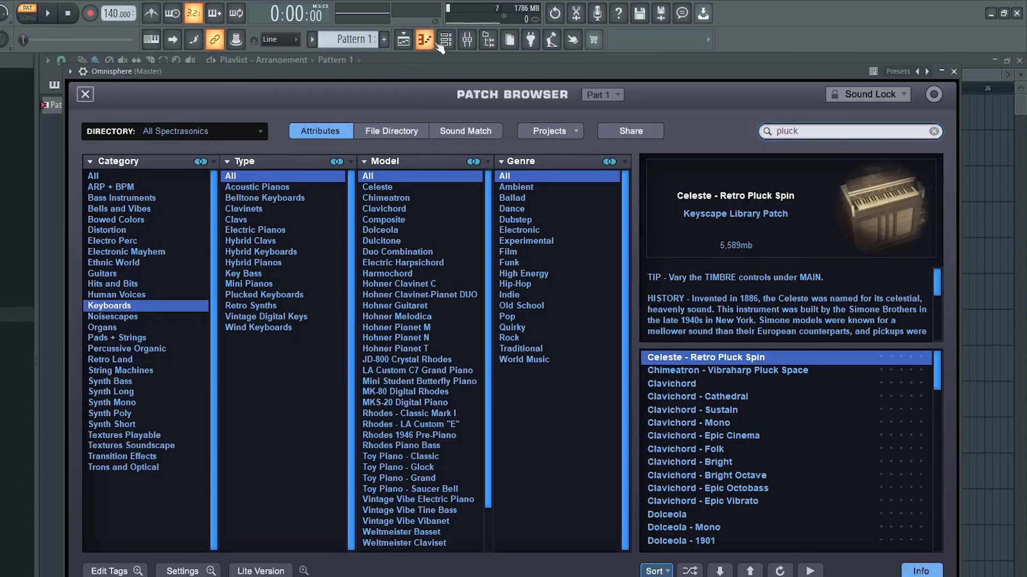
Step: Open the Omnisphere channel's piano roll with the Sampler's scale shown as ghost notes, and close the channel rack
left_click(441, 42)
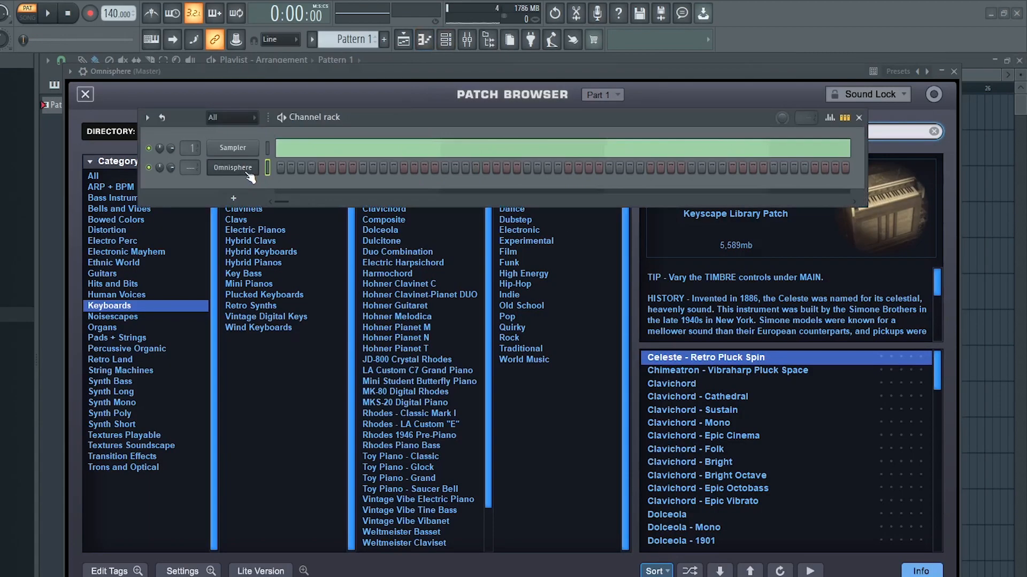
right_click(259, 162)
left_click(281, 163)
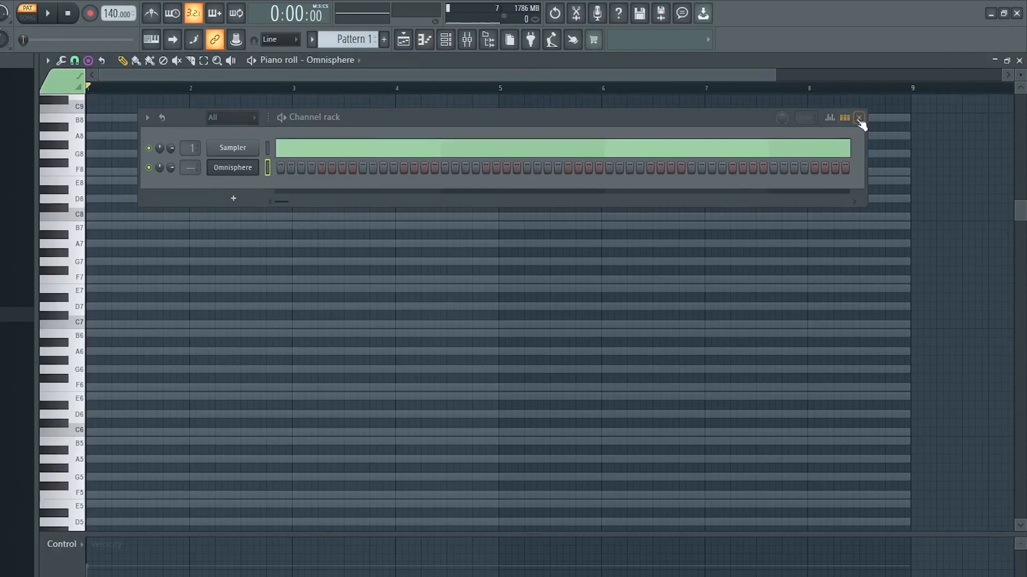
left_click(859, 117)
scroll(264, 367, "down", 1)
key("alt+v")
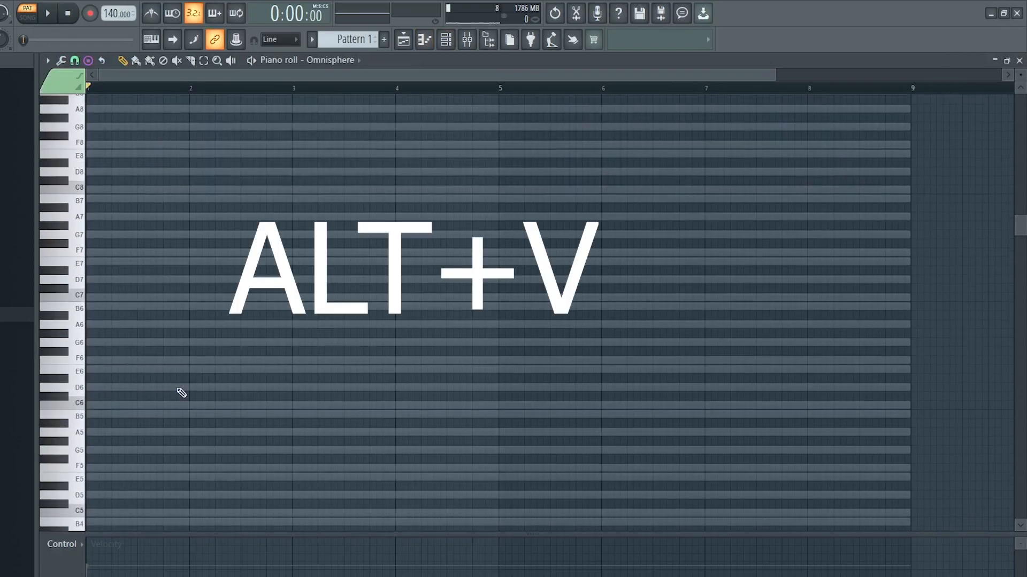
scroll(155, 337, "down", 5)
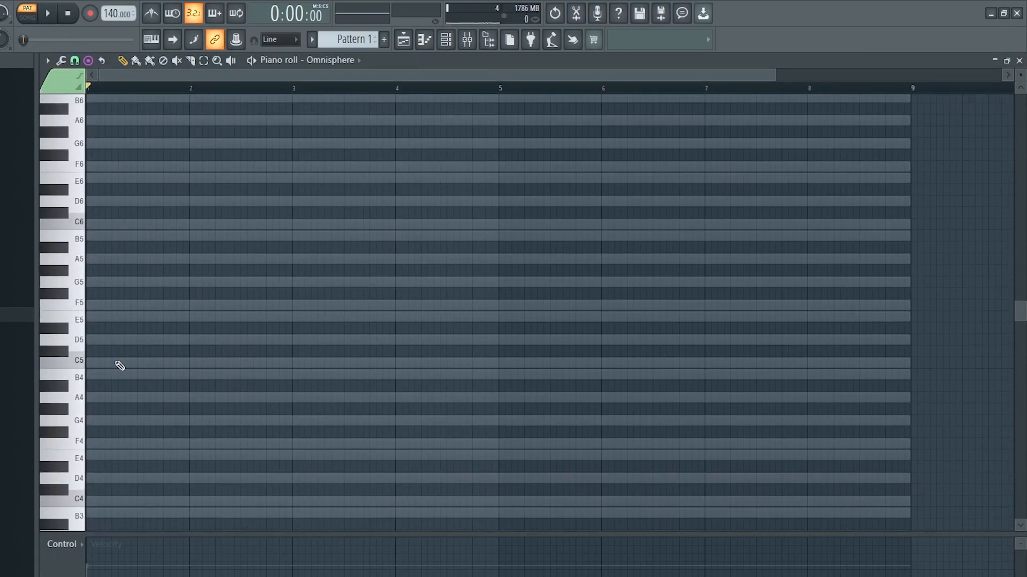
key("ctrl+v")
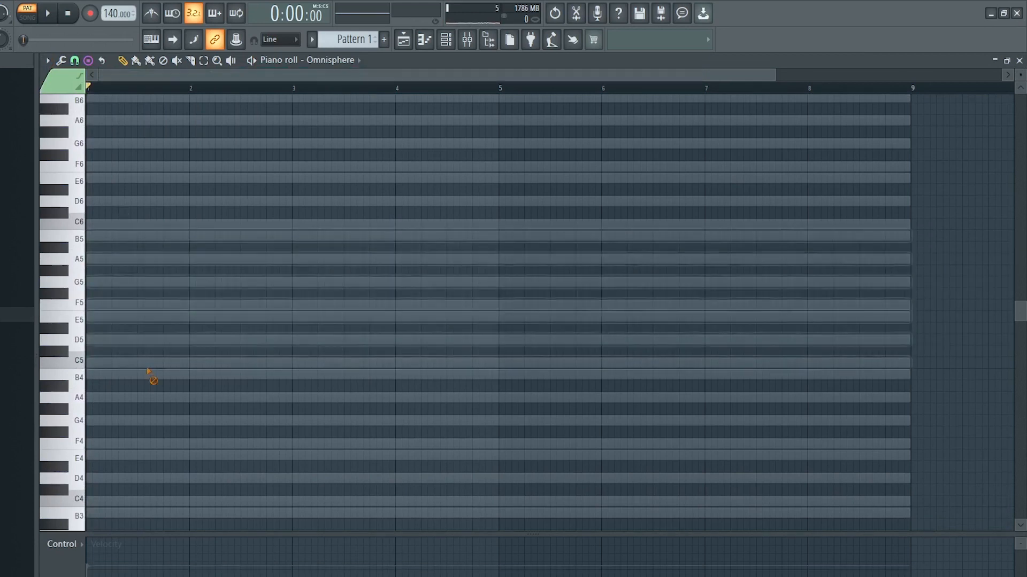
Step: Turn off the scale stamp and draw a one-bar C5 note at the start of bar 1
left_click(89, 61)
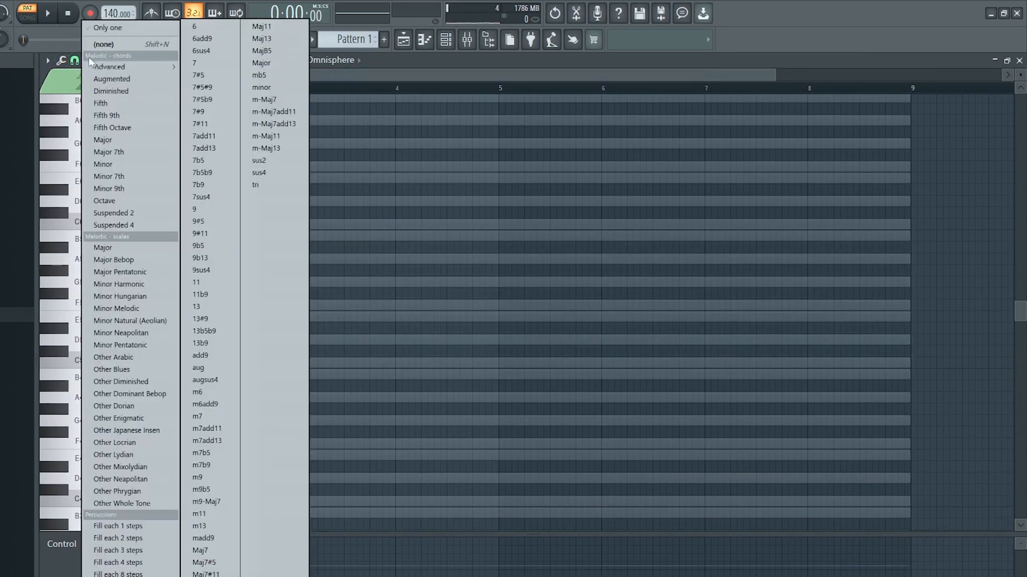
left_click(107, 35)
mouse_move(124, 363)
left_mouse_down()
mouse_move(170, 363)
mouse_move(124, 362)
mouse_move(138, 363)
left_mouse_up()
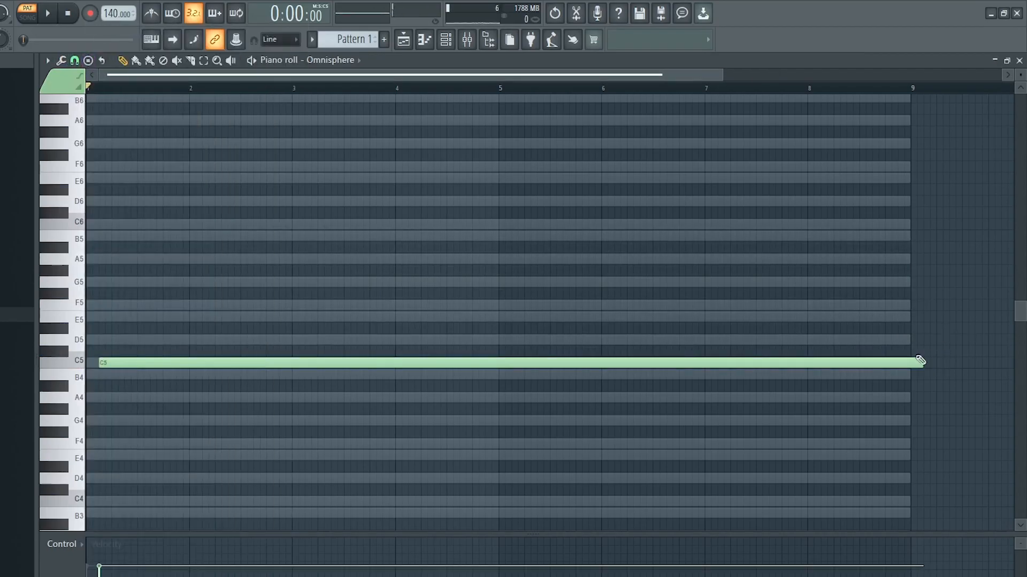
left_click_drag(925, 360, 183, 363)
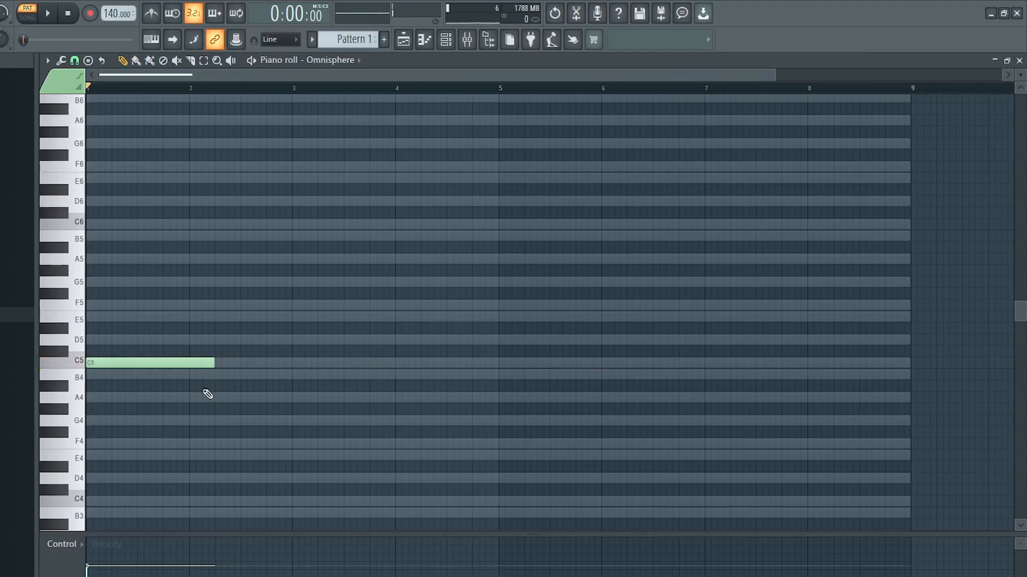
scroll(103, 360, "up", 1)
right_click(103, 360)
left_click_drag(127, 349, 176, 349)
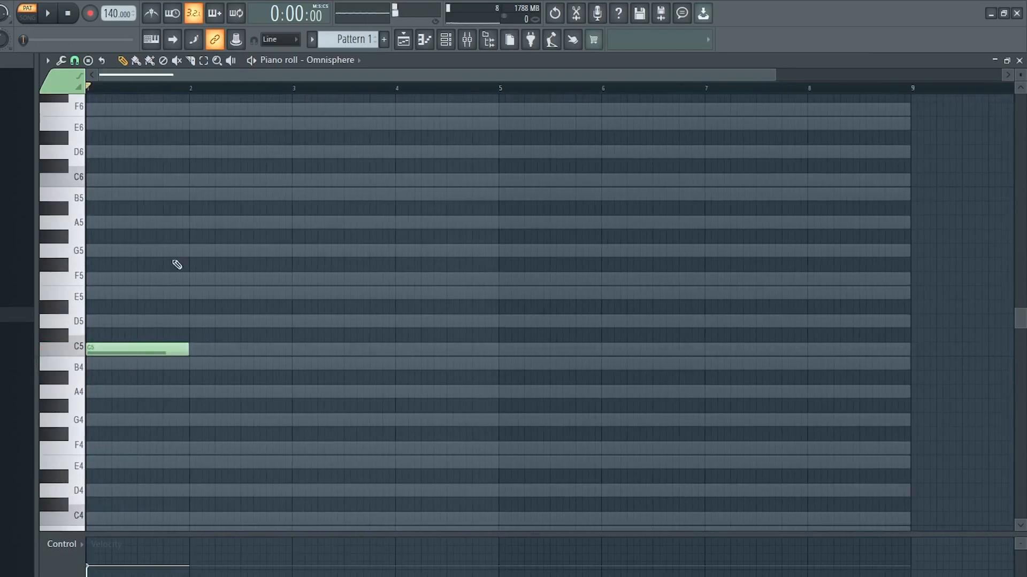
Step: Add one-bar E5 and G5 notes above the C5 in bar 1 and play the chord
scroll(141, 107, "up", 3)
scroll(142, 107, "up", 3)
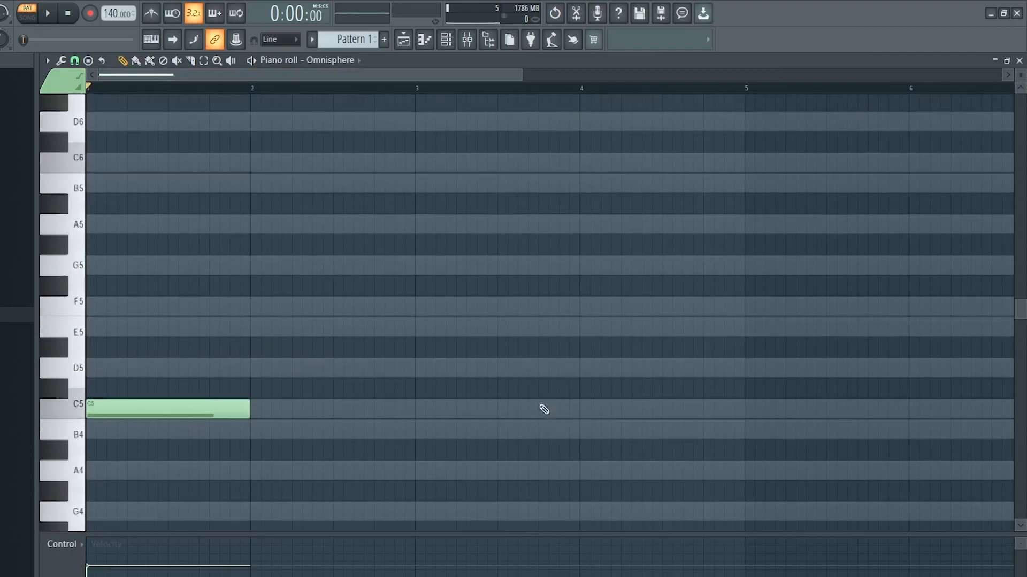
left_click(129, 328)
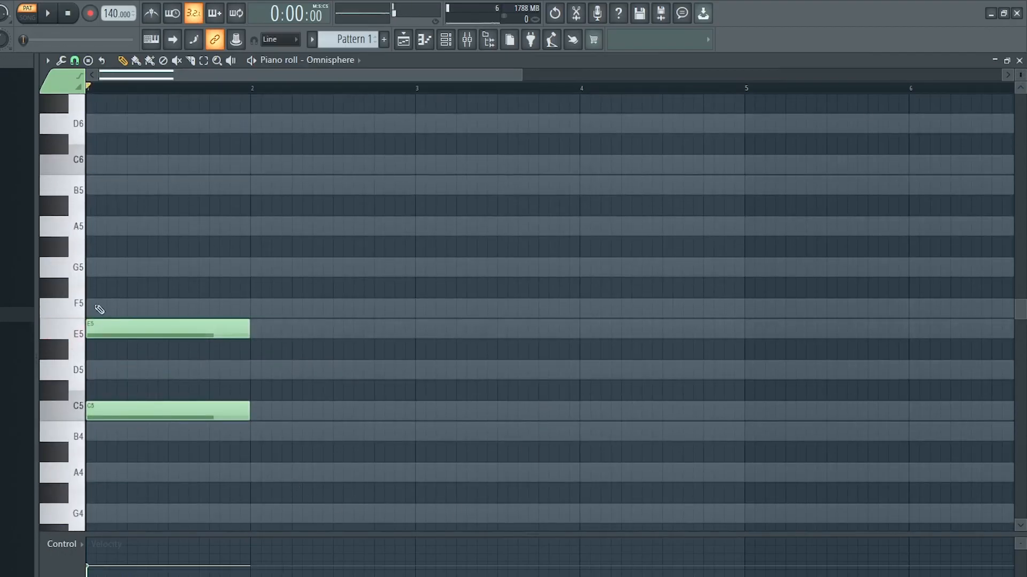
left_click(124, 270)
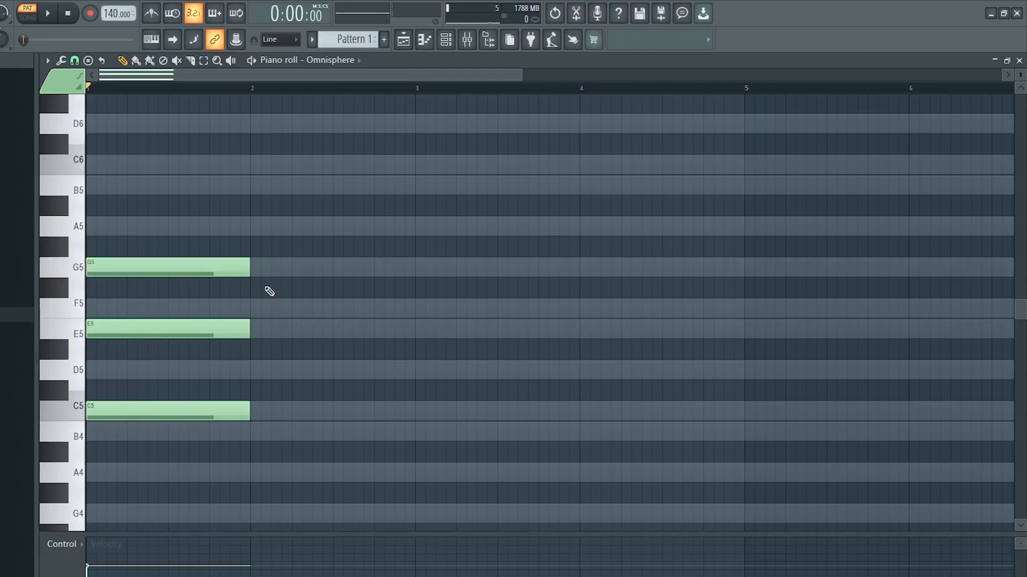
key("space")
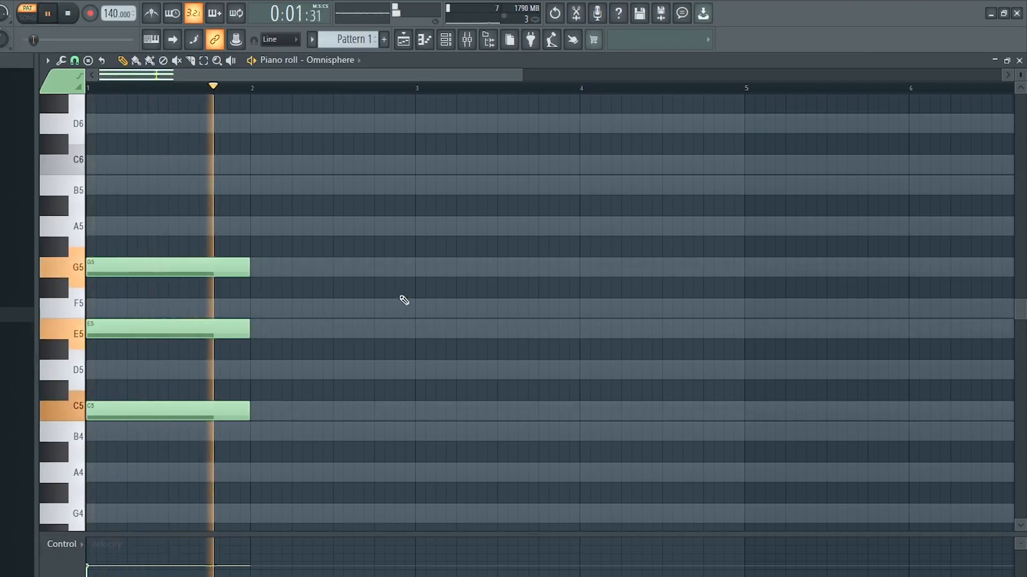
key("space")
Step: Try lowering the chord's E5 note by one semitone and play the altered chord
left_click_drag(235, 323, 260, 351)
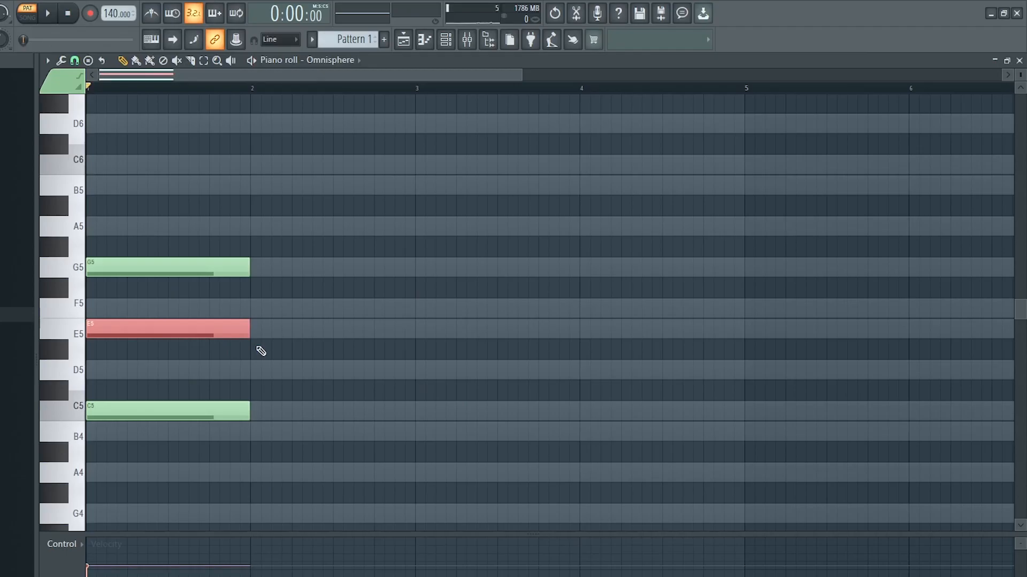
key("Down")
key("space")
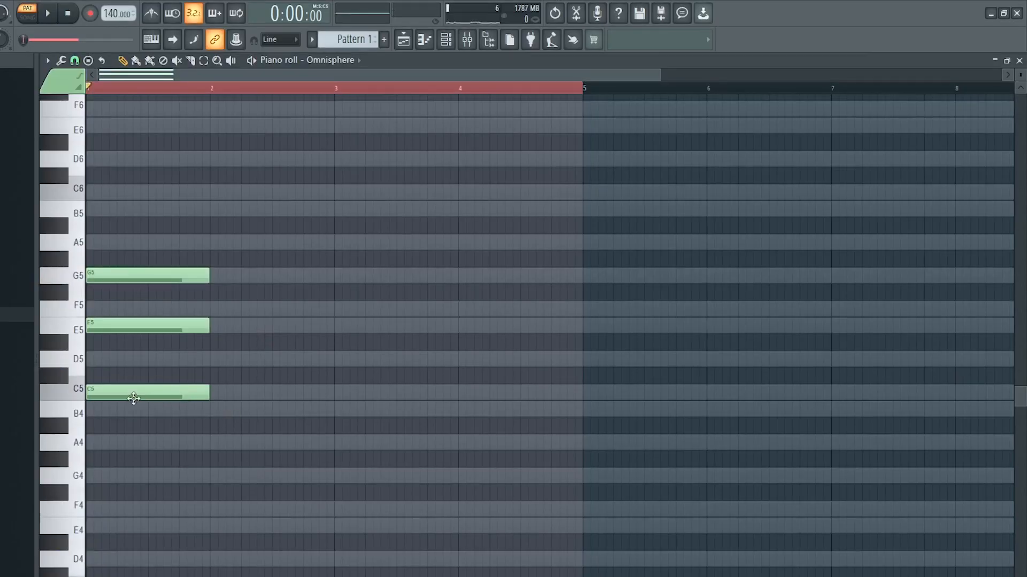
Step: Fill bar 2 with stacked one-bar notes on C5, D5, E5, F5, G5, A5 and B5
left_click(214, 393)
left_click(215, 359)
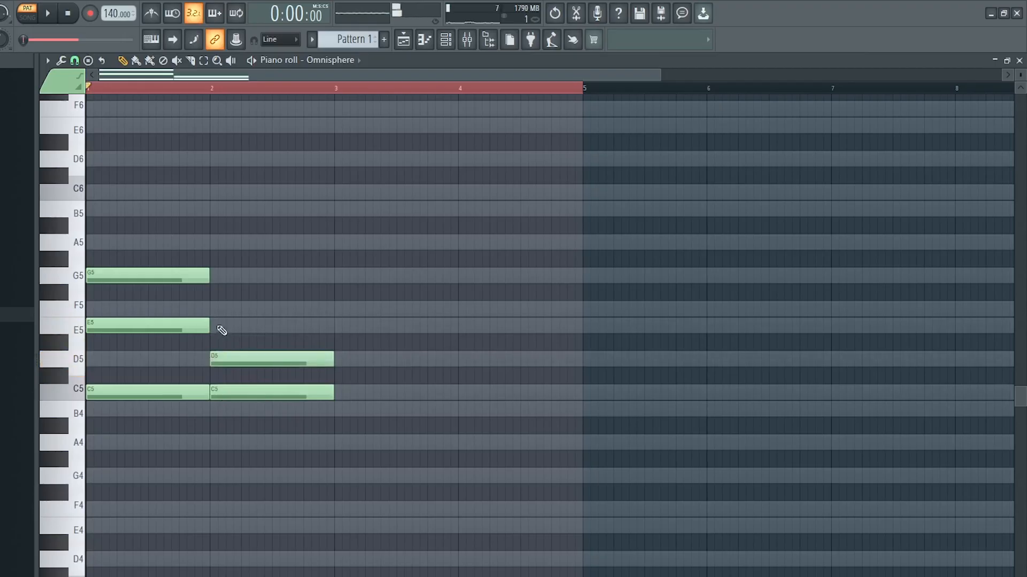
left_click(217, 325)
left_click(215, 309)
left_click(215, 276)
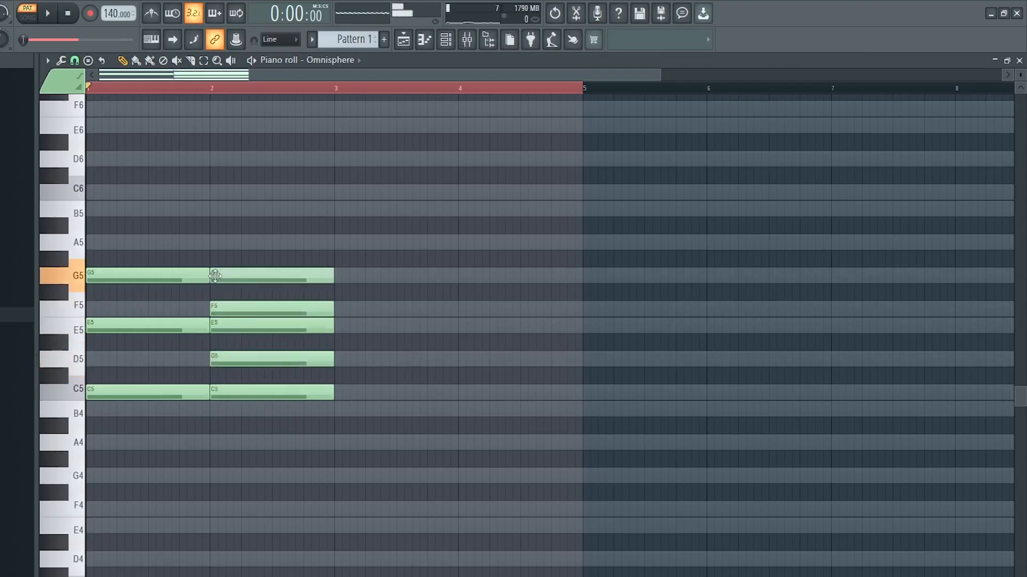
left_click(215, 243)
left_click(216, 208)
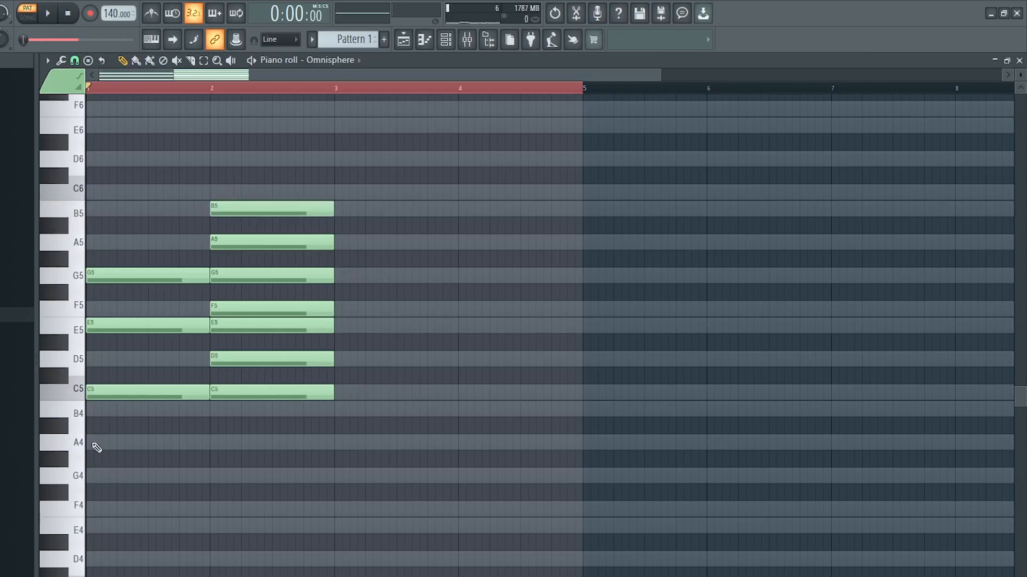
Step: Select every C5, E5 and G5 note across bars 1 and 2
double_click(69, 393)
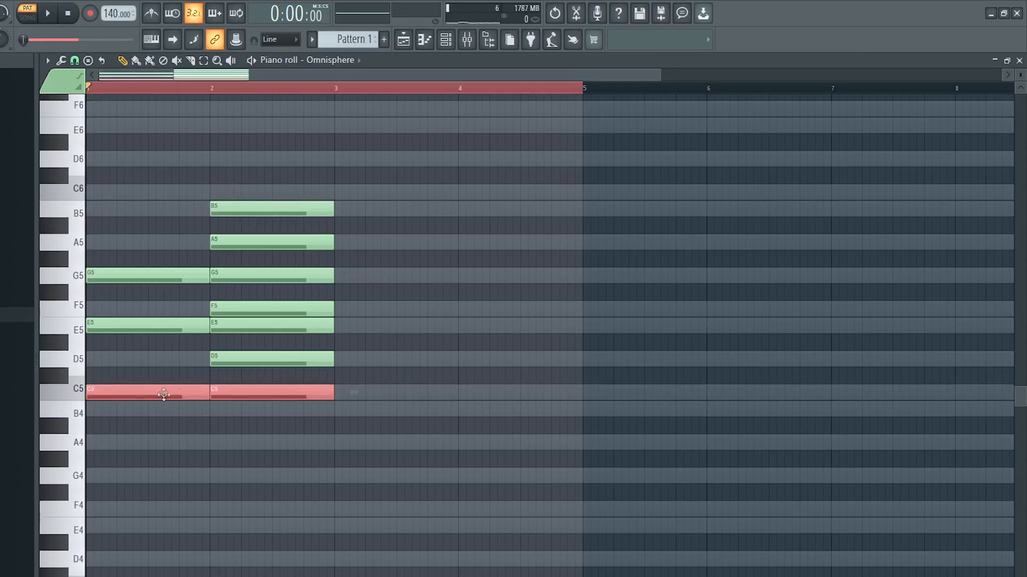
double_click(80, 330)
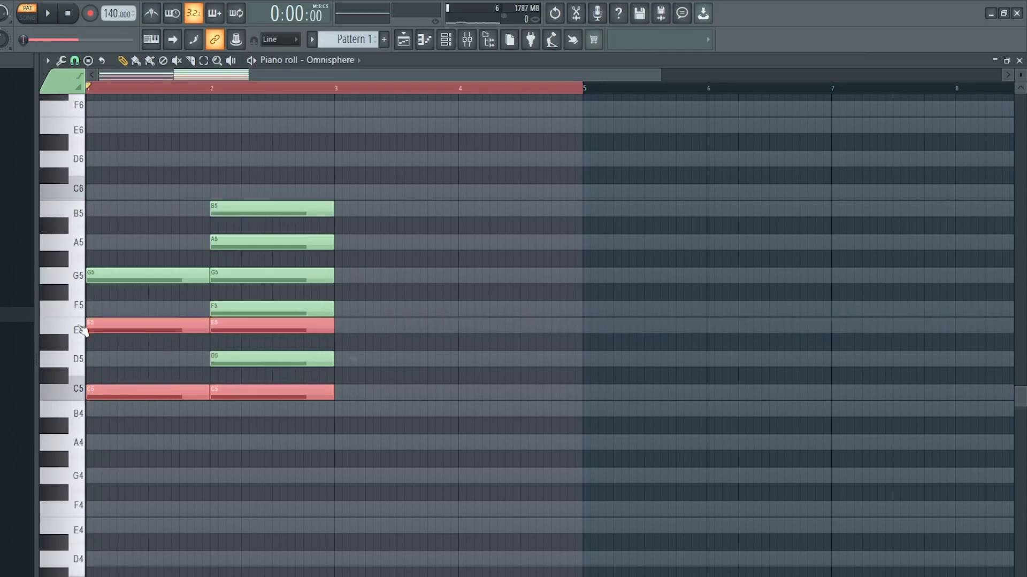
double_click(75, 278)
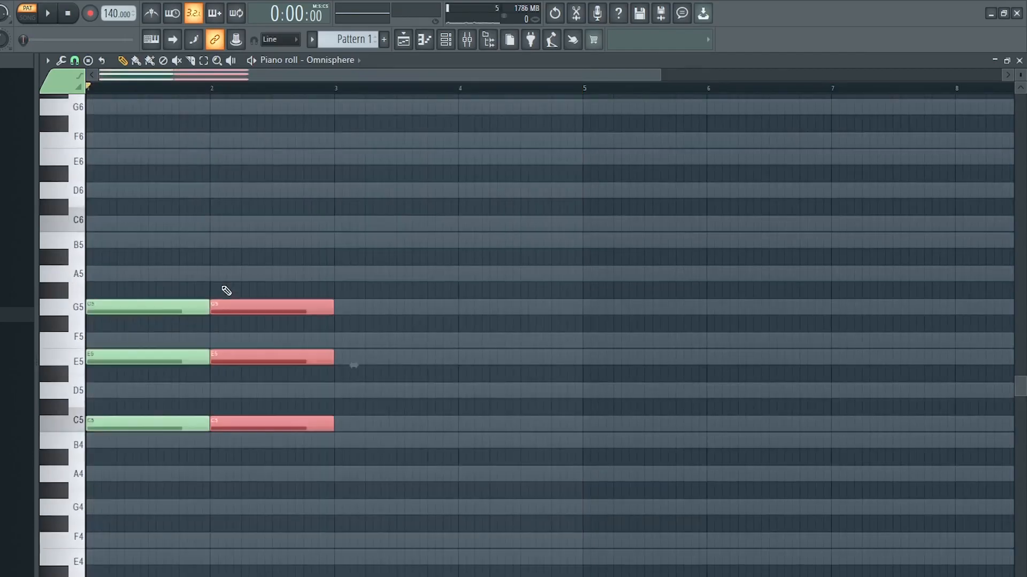
Step: Duplicate the C5, E5 and G5 chord bar by bar through bar 6, and clear the selection
key("ctrl+b")
key("ctrl+b")
key("ctrl+b")
key("ctrl+b")
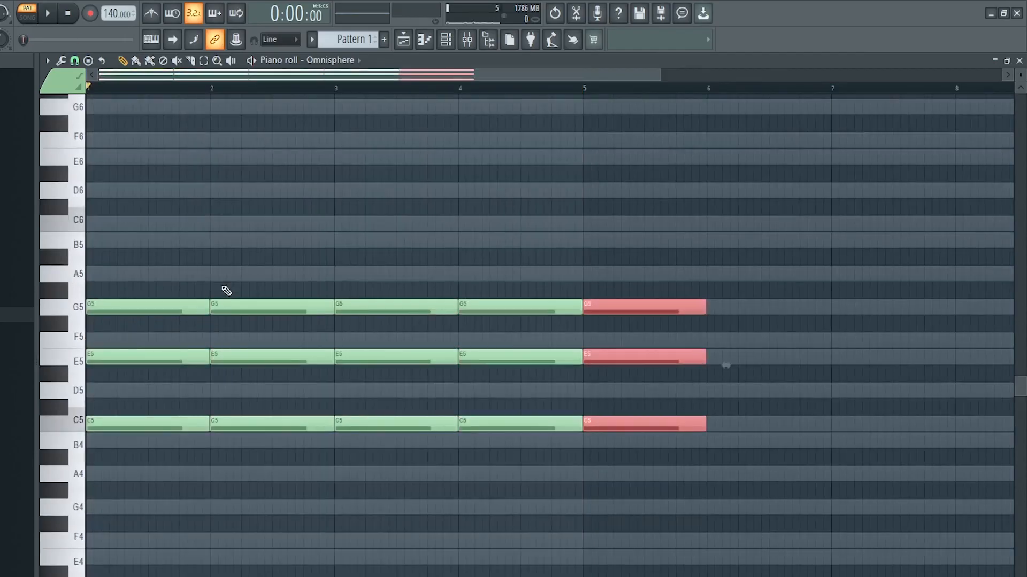
left_click(259, 383)
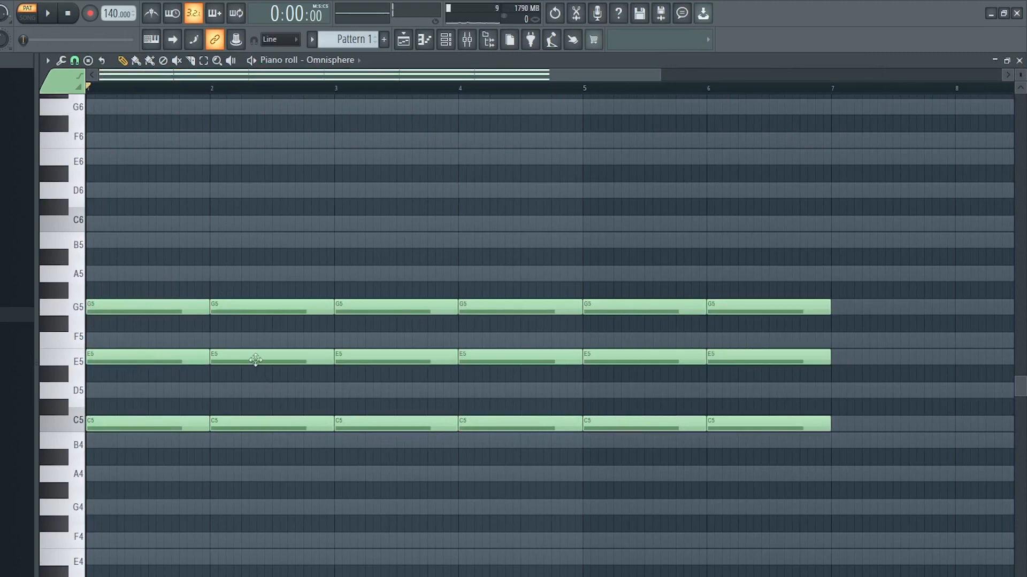
Step: Lower the E5 note in bar 2 by one semitone to D#5 and play that bar's chord
left_click_drag(252, 360, 254, 379)
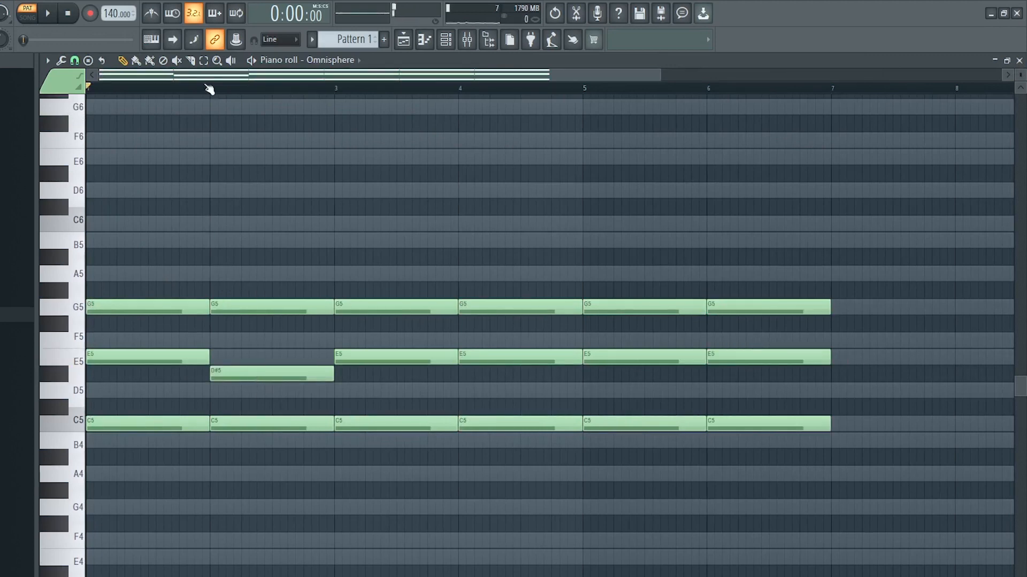
key("y")
left_click(261, 306)
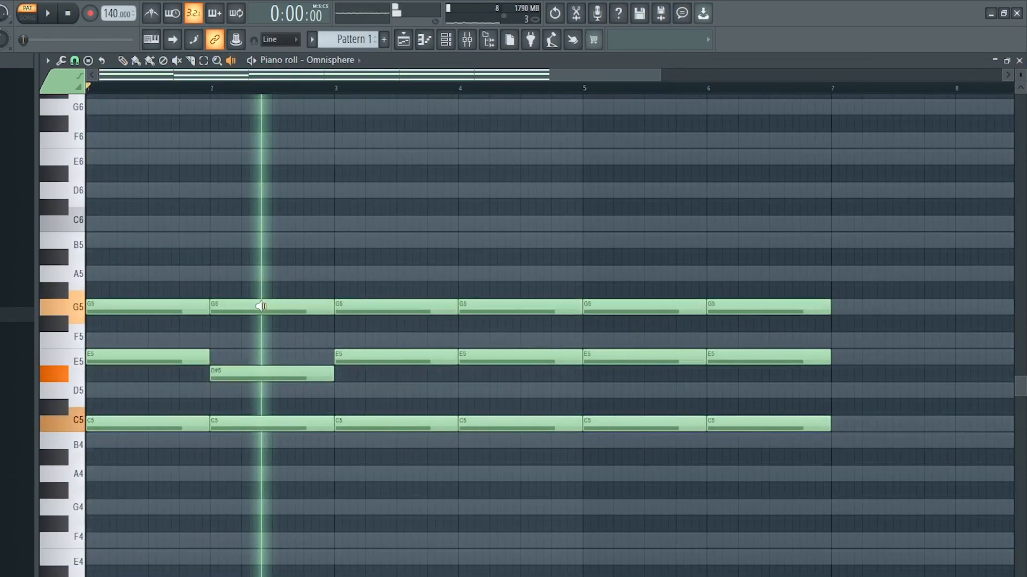
Step: In bar 3, lower E5 to D#5 and G5 to F#5, and play the chord
key("b")
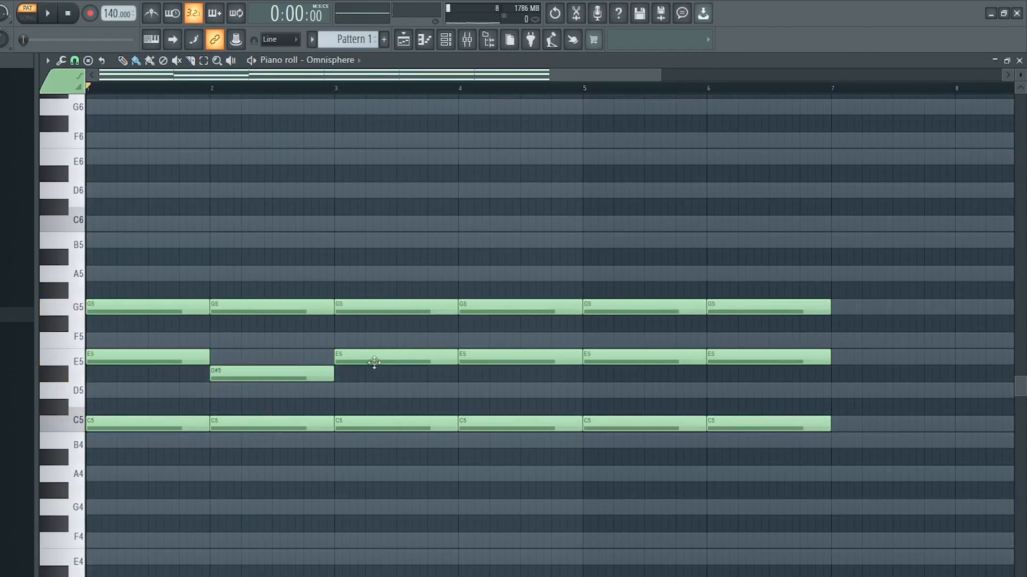
left_click_drag(371, 357, 372, 374)
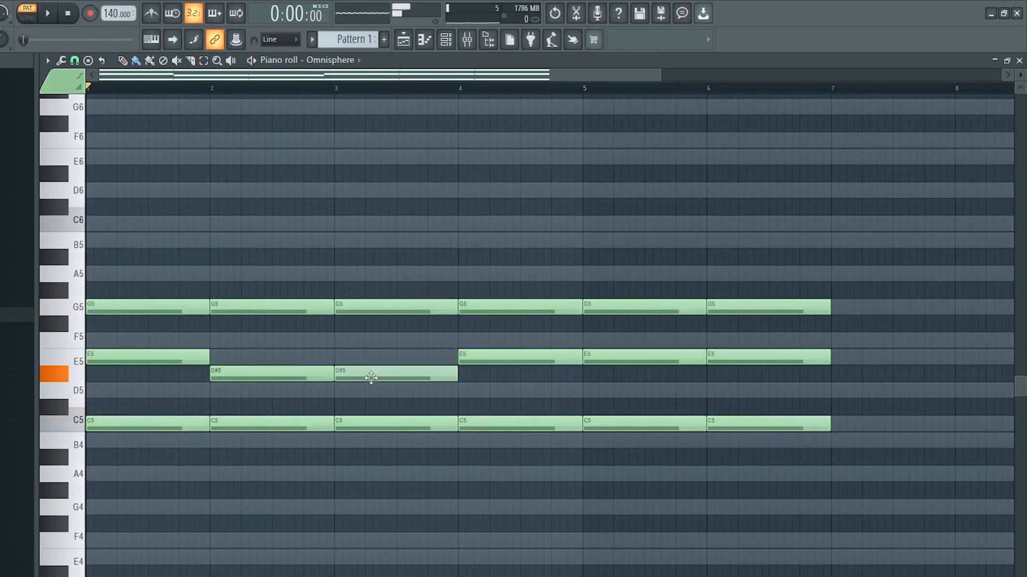
left_click(380, 298)
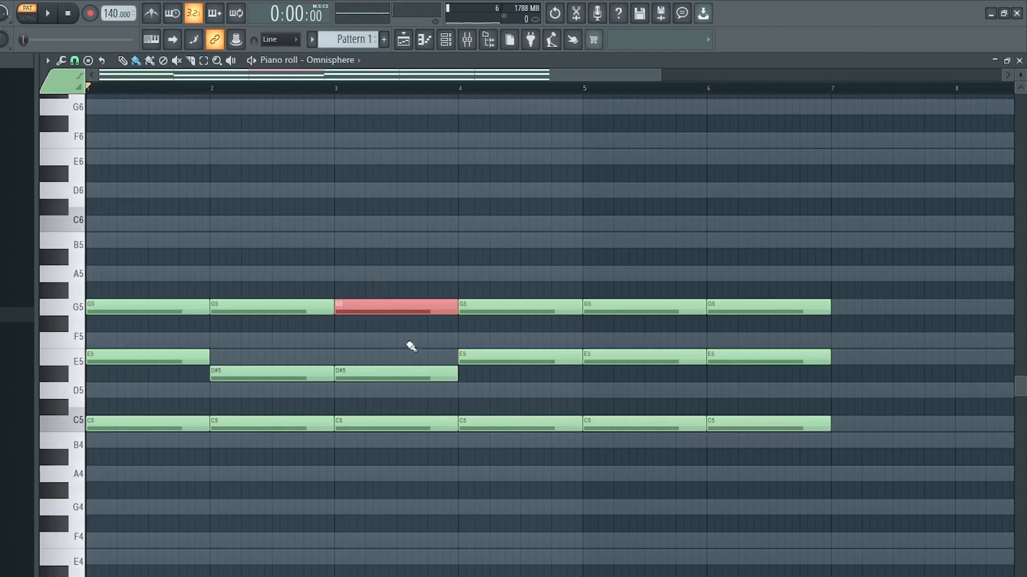
key("shift+Down")
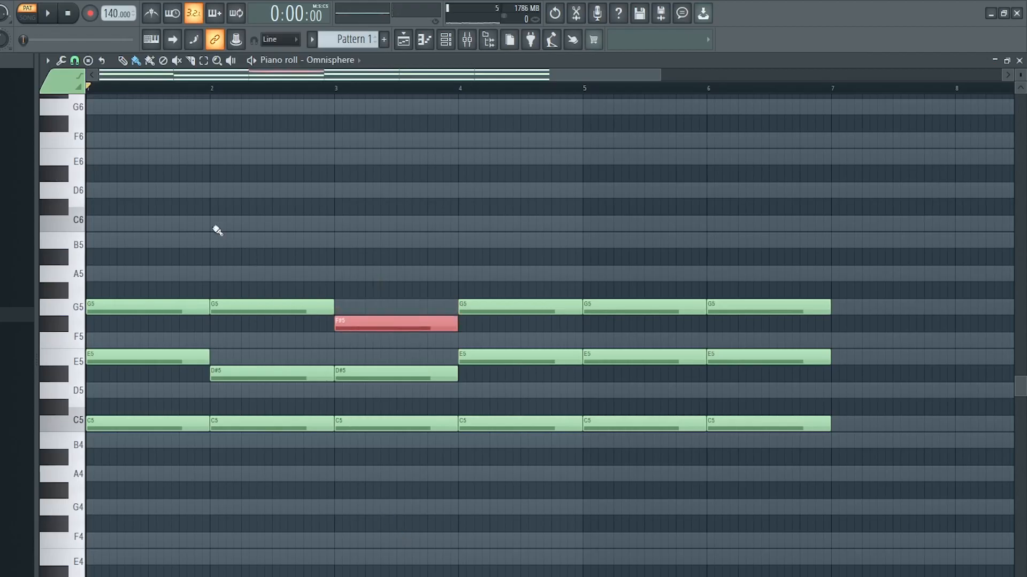
left_click(230, 60)
left_click_drag(389, 342, 391, 342)
Step: Raise the G5 note in bar 4 to G#5 and play that bar's chord
key("p")
left_click(503, 306)
left_click_drag(515, 305, 533, 325)
key("y")
key("p")
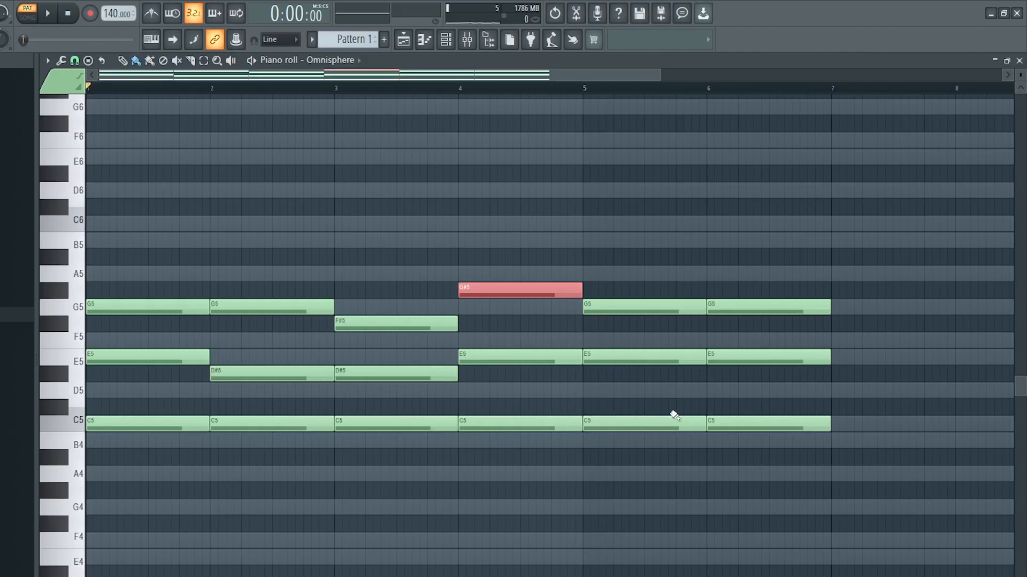
Step: Lower the E5 note in bar 5 to D5 and play that bar's chord
left_click_drag(613, 358, 615, 395)
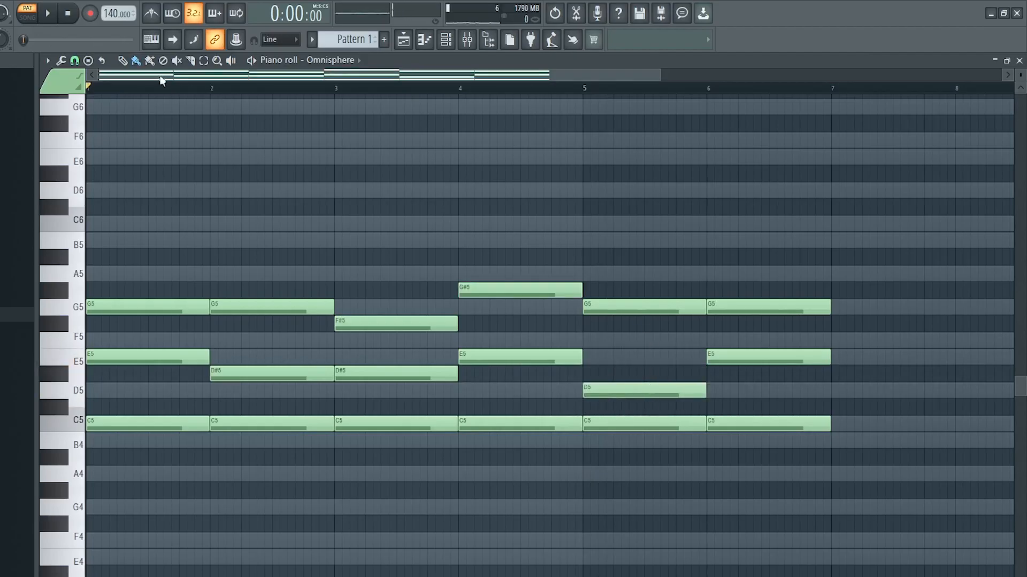
left_click(231, 60)
left_click(617, 363)
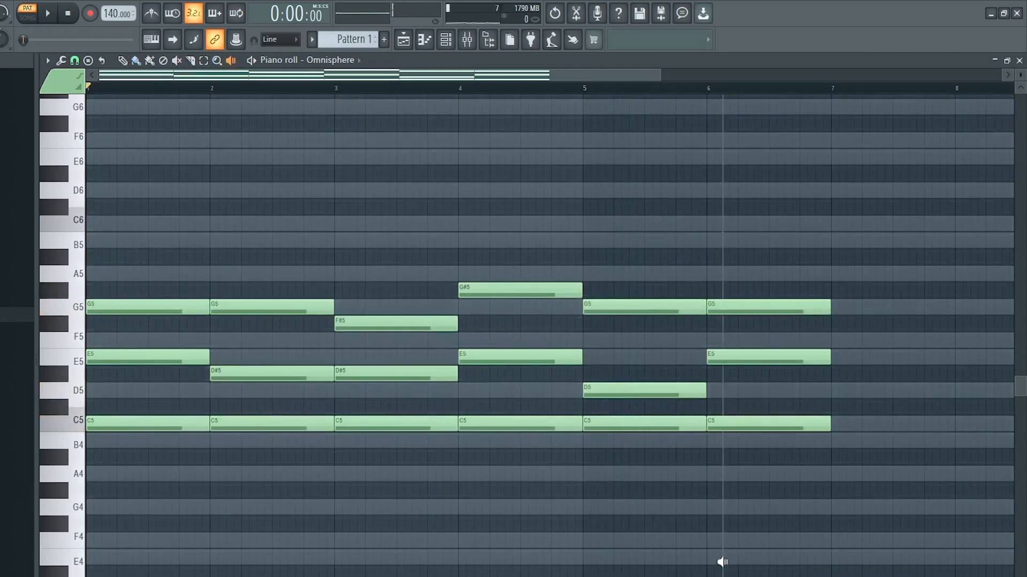
Step: Raise the E5 note in bar 6 to F5 and play that bar's chord
key("b")
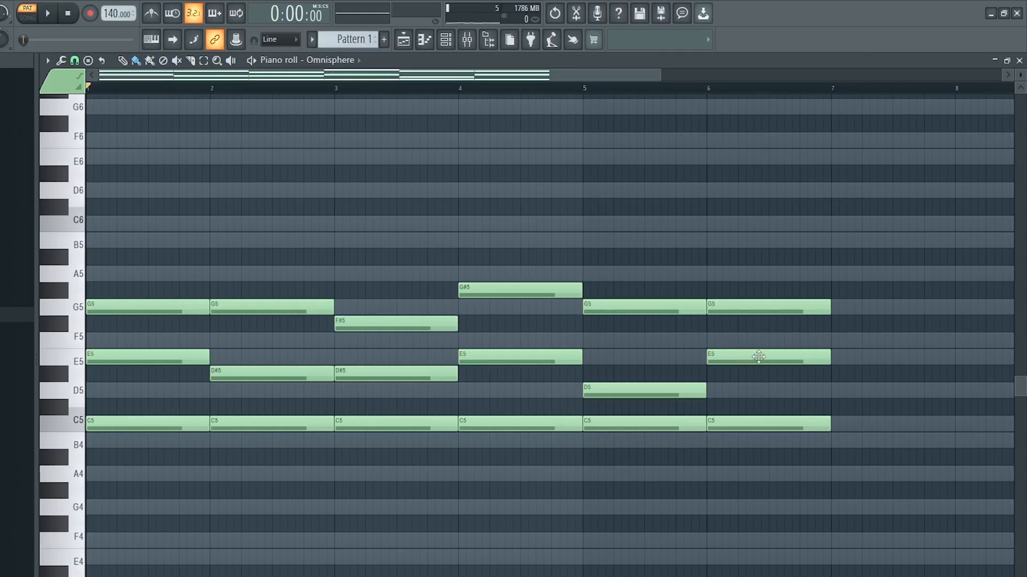
left_click_drag(758, 357, 758, 340)
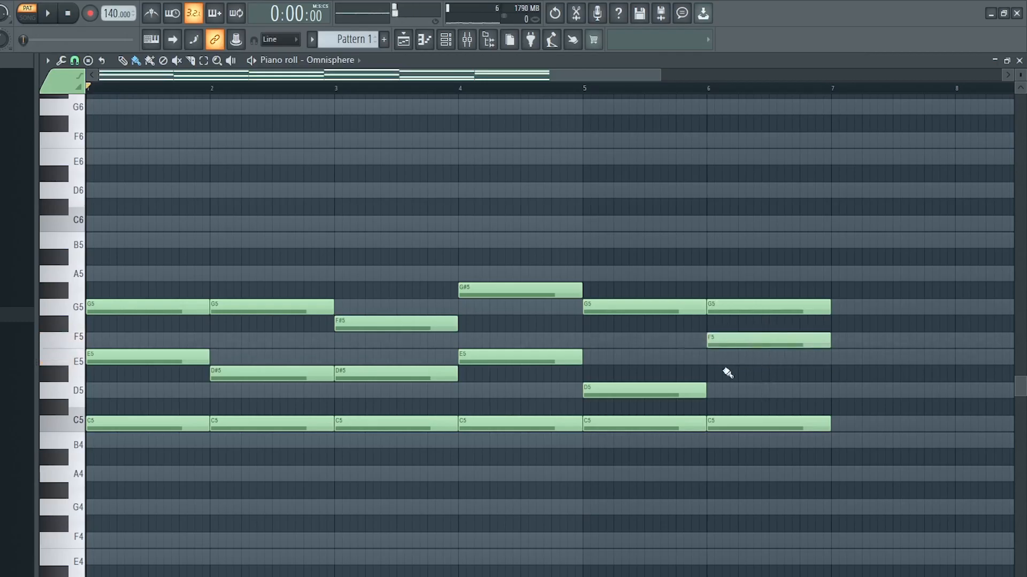
left_click(230, 61)
left_click(766, 422)
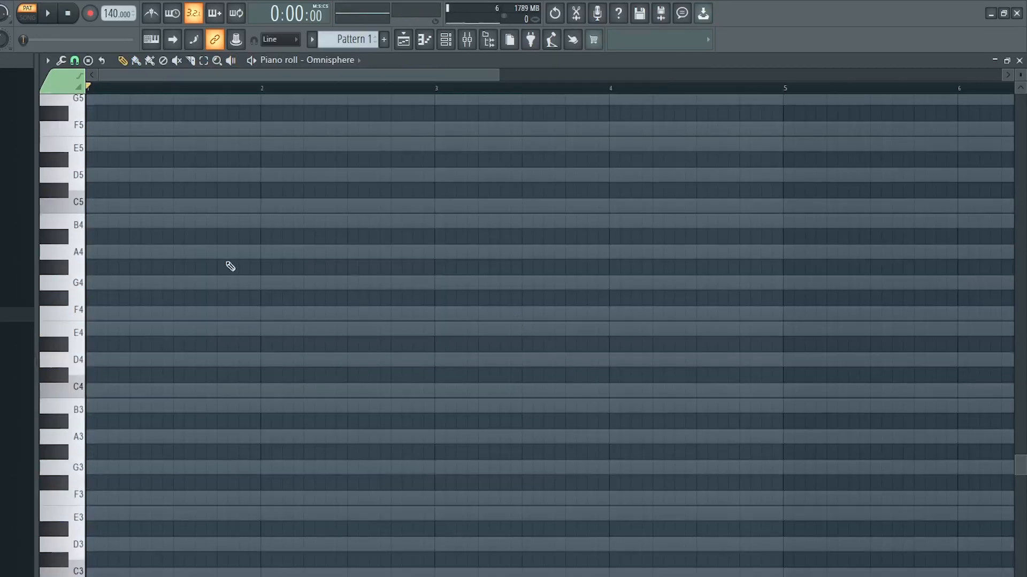
Step: Stamp a one-bar Augmented chord with its root on C4 at the start of bar 1 and play it
left_click(87, 61)
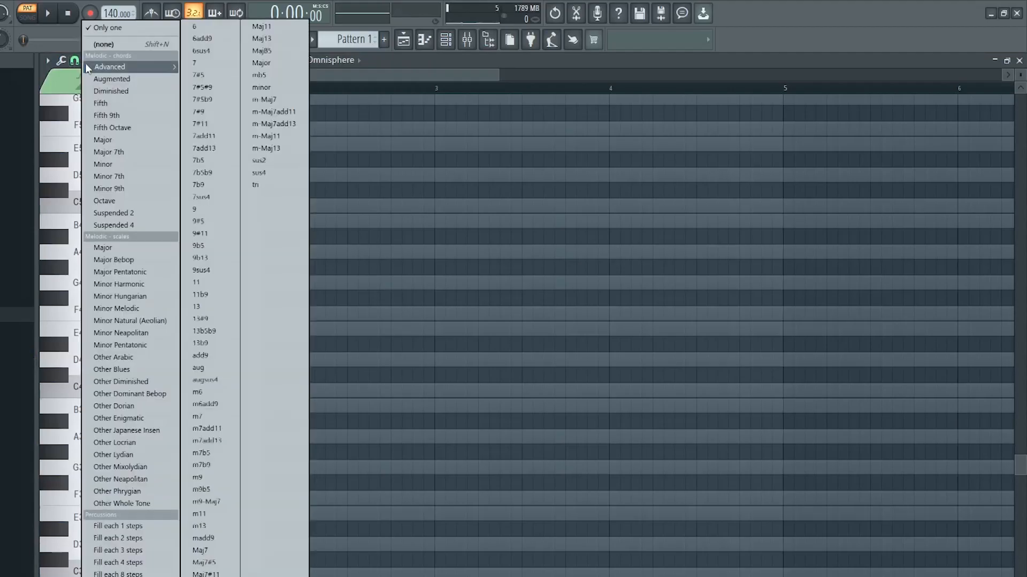
left_click(121, 81)
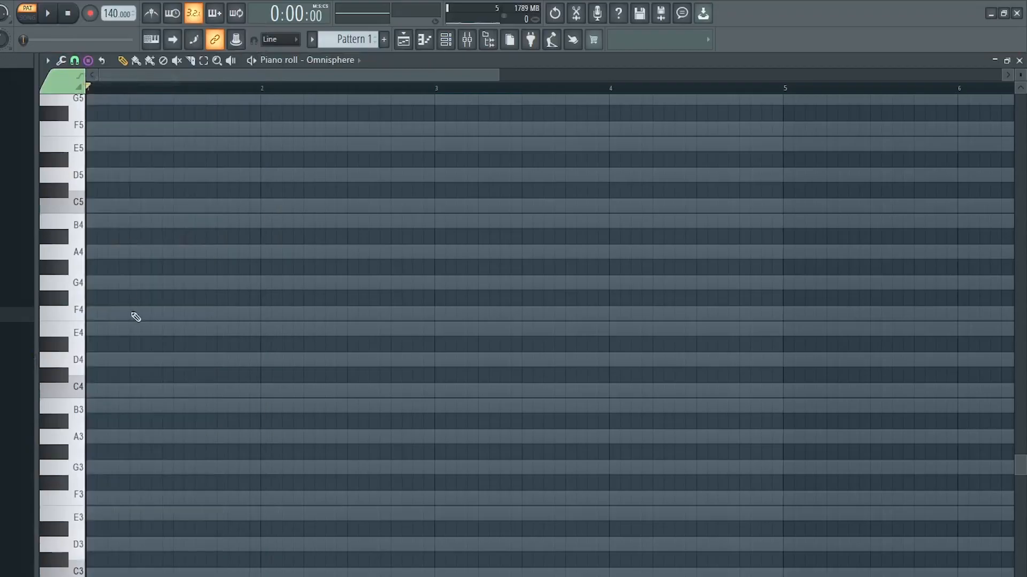
left_click(91, 391)
left_click_drag(96, 390, 265, 401)
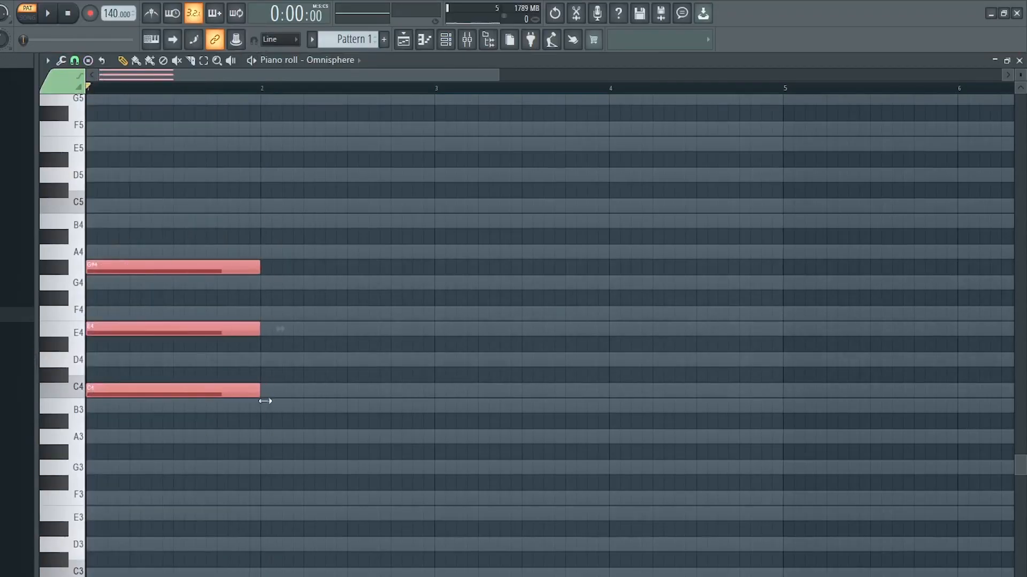
left_click(54, 17)
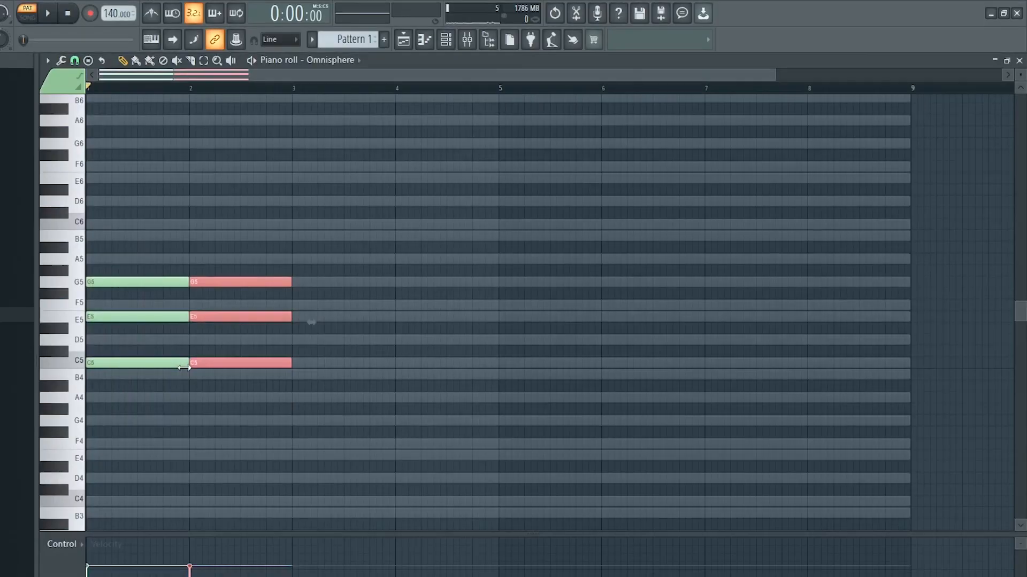
Step: Duplicate the C5 major chord through bar 4 and transpose the bar 2 chord up seven semitones to root G5
key("ctrl+b")
key("ctrl+b")
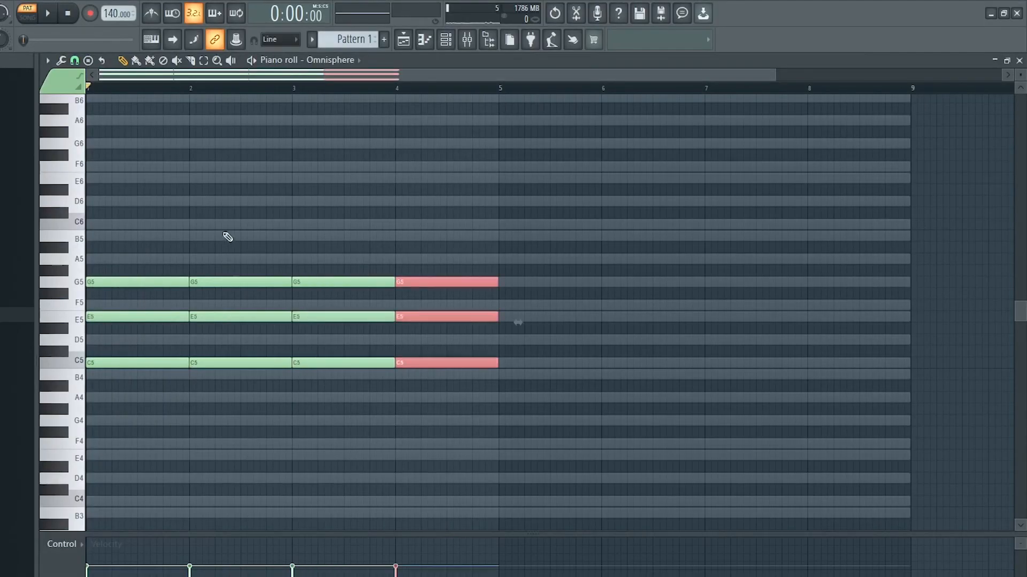
left_click_drag(224, 236, 248, 417)
key("Up")
key("Up")
key("Up")
key("Up")
key("Up")
key("Up")
key("Up")
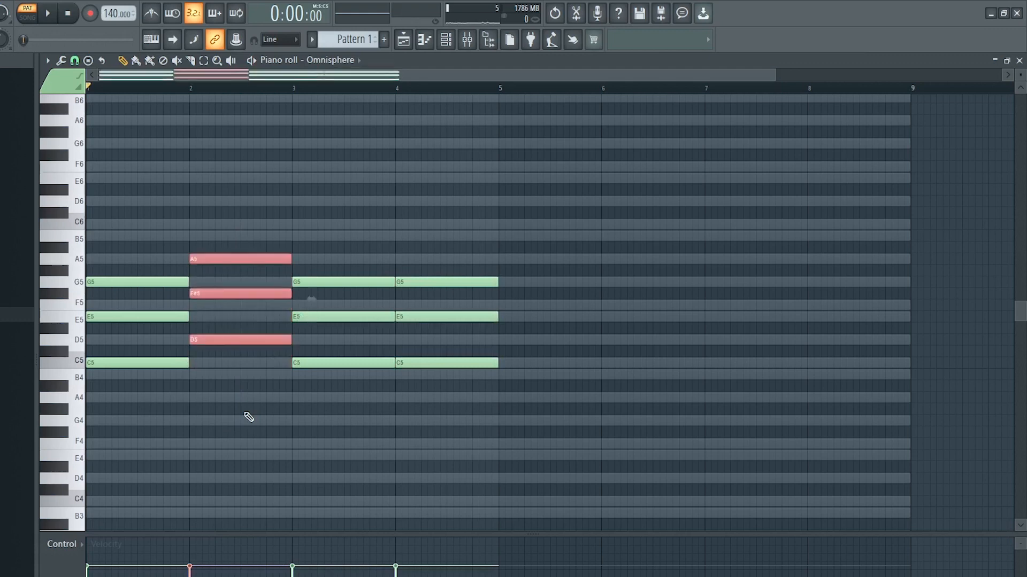
Step: Transpose the chord in bar 3 down seven semitones
left_click_drag(320, 257, 370, 426)
key("Down")
key("Down")
key("Down")
key("Down")
key("Down")
key("Down")
key("Down")
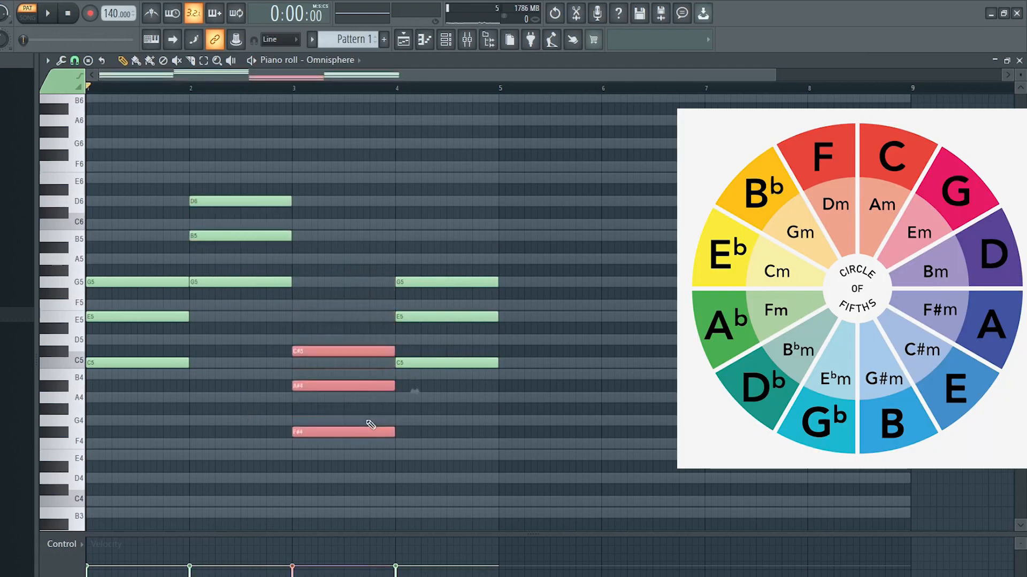
Step: Transpose the chord in bar 4 down three semitones
left_click_drag(508, 270, 482, 364)
key("Down")
key("Down")
key("Down")
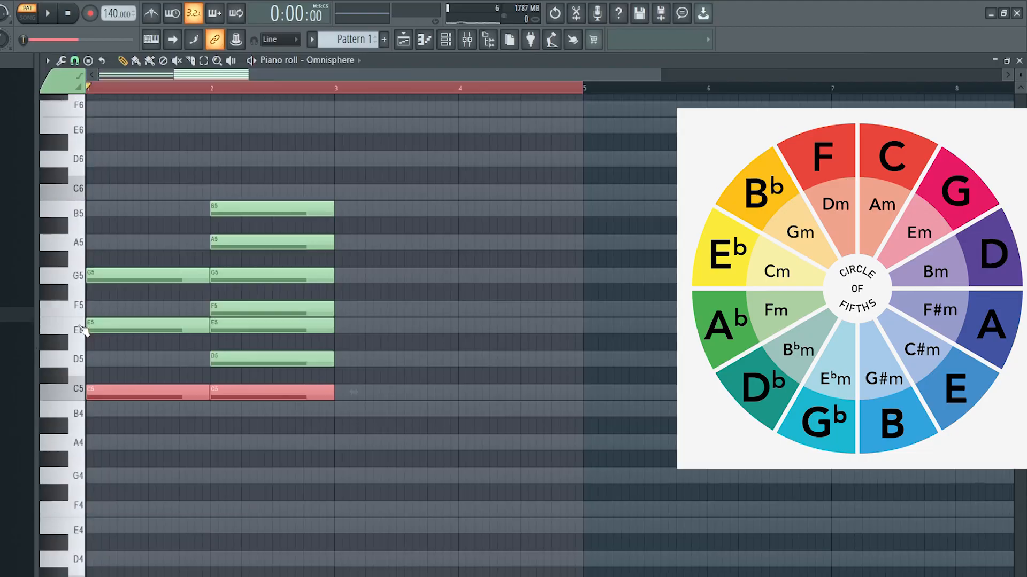
Step: Extend the selection of C5 notes to include every E5 and G5 note
left_click(80, 331)
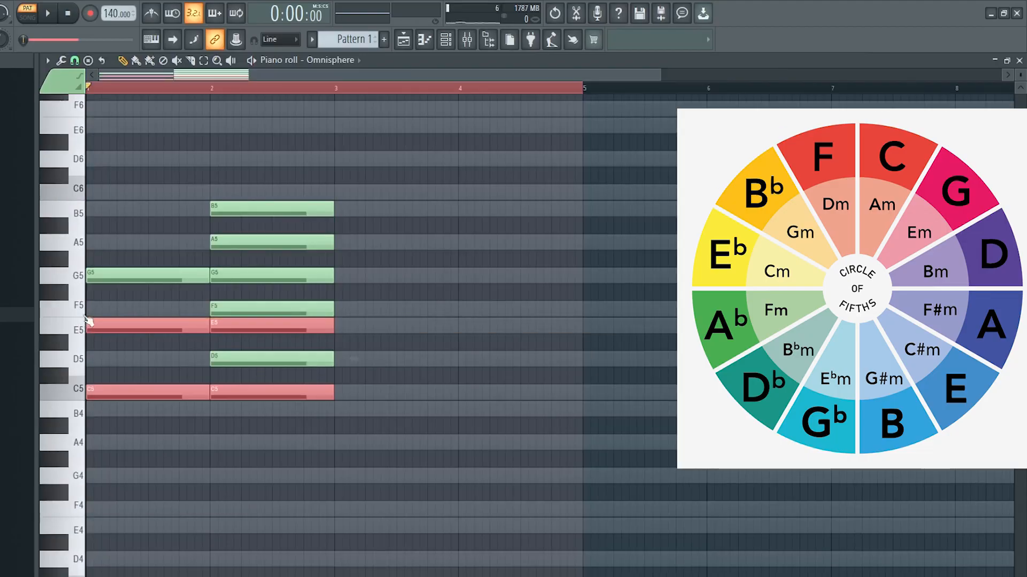
left_click(75, 277, "shift")
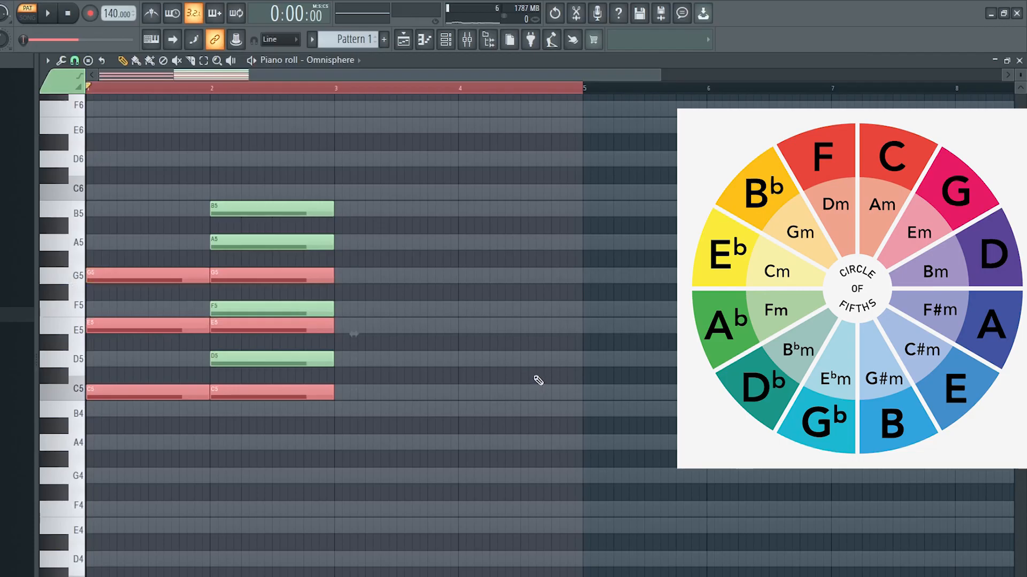
Step: Delete all the stacked notes in bar 2 and the E5 note in bar 1
left_click(292, 195)
right_click(294, 209)
right_click(295, 242)
right_click(291, 275)
right_click(288, 309)
right_click(286, 325)
right_click(283, 358)
right_click(282, 392)
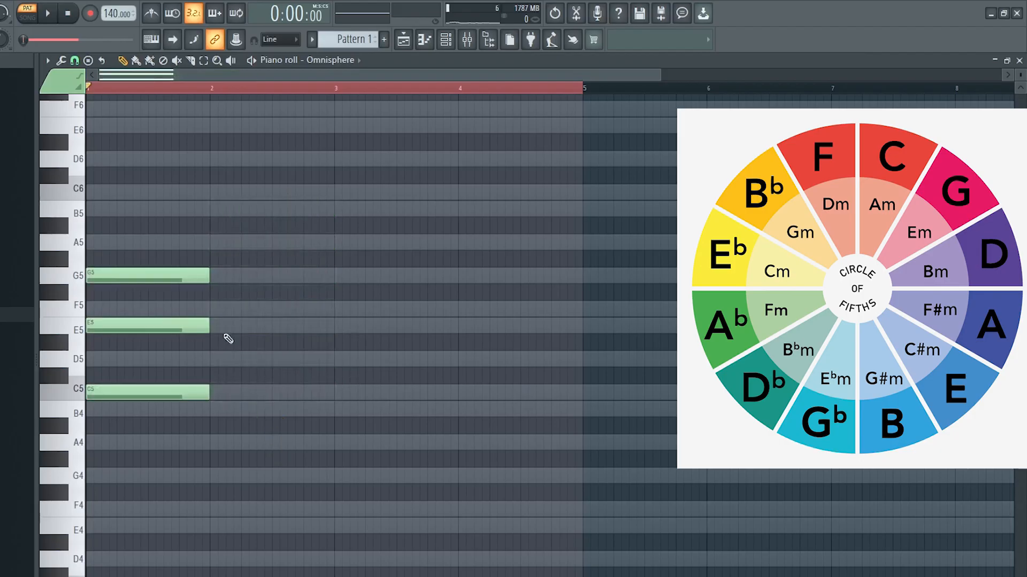
right_click(166, 331)
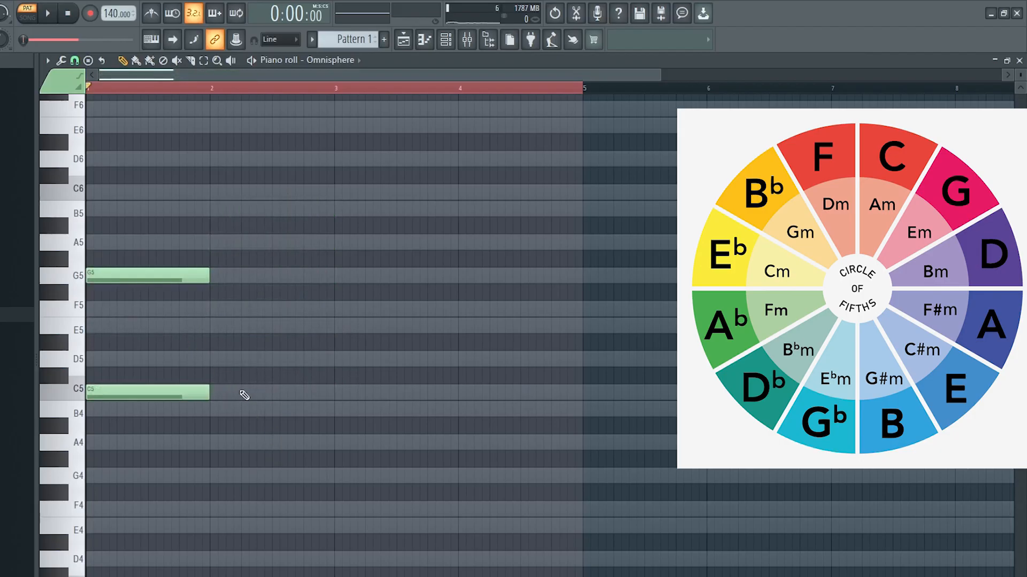
Step: Copy the C5 note and raise the copy seven semitones to G5 to count out a fifth
left_click_drag(172, 395, 193, 391)
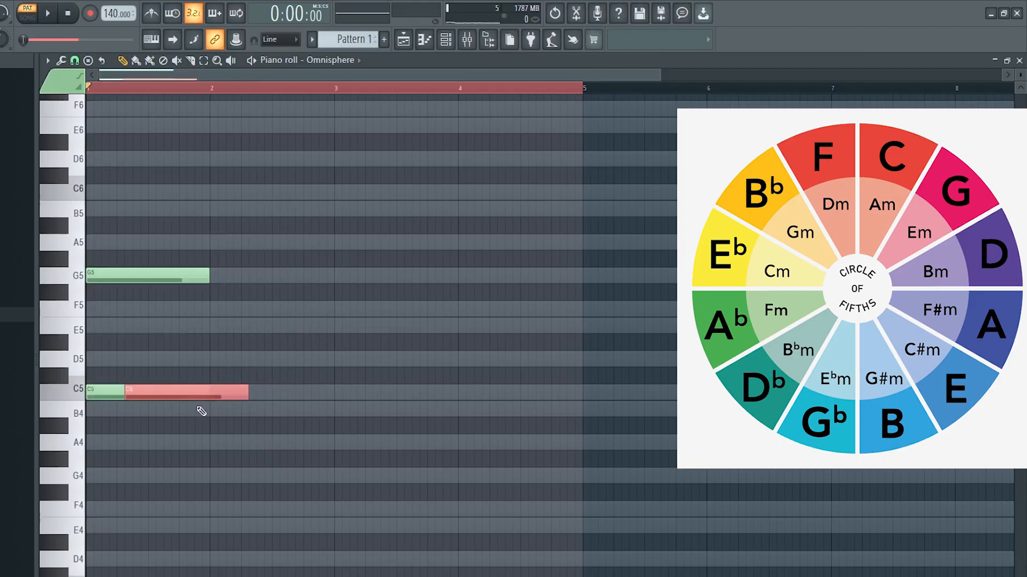
key("Up")
key("Up")
key("Up")
key("Up")
key("Up")
key("Up")
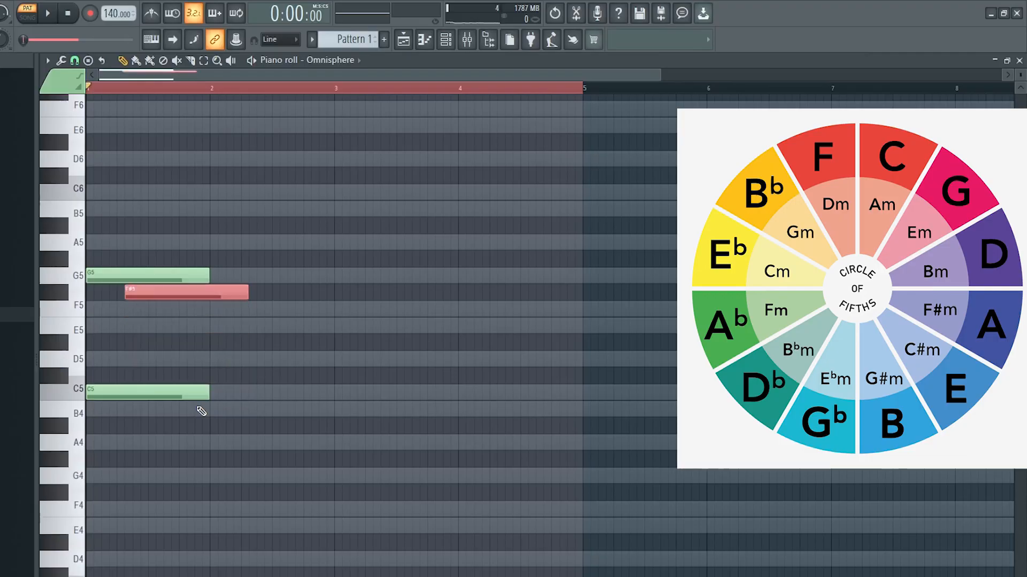
key("Up")
Step: Copy the G5 note and raise the copy seven semitones to D6
scroll(201, 412, "up", 5)
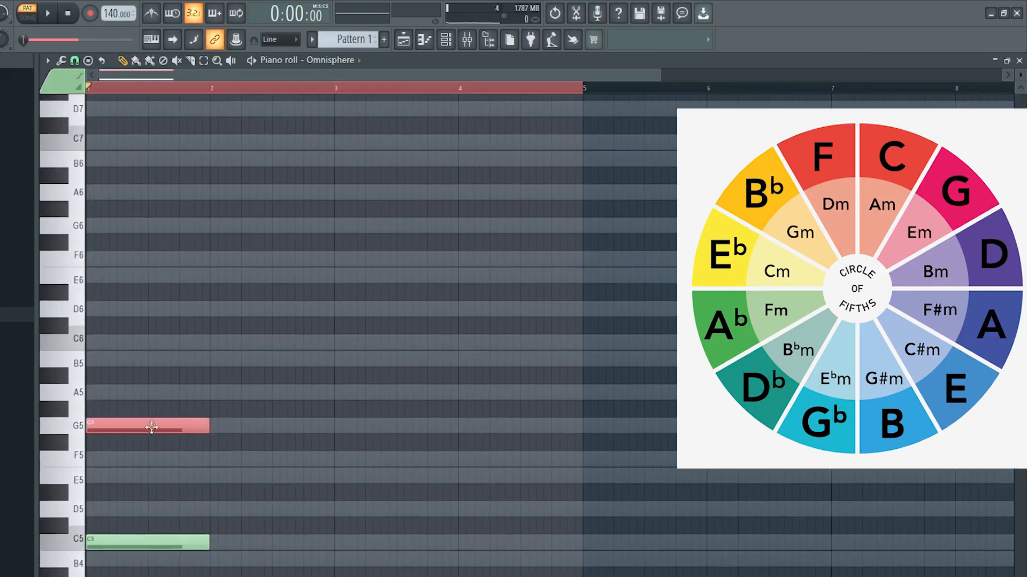
left_click_drag(153, 426, 164, 423)
key("Up")
key("Up")
key("Up")
key("Up")
key("Up")
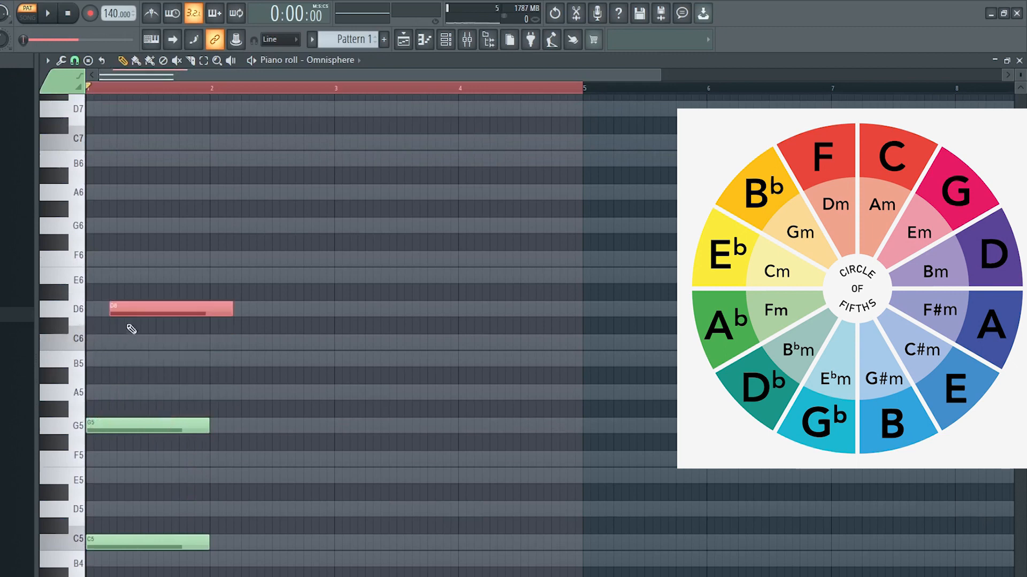
Step: Copy the D6 note and raise the copy seven semitones to A6
mouse_move(132, 310)
left_mouse_down()
mouse_move(109, 309)
mouse_move(138, 309)
left_mouse_up()
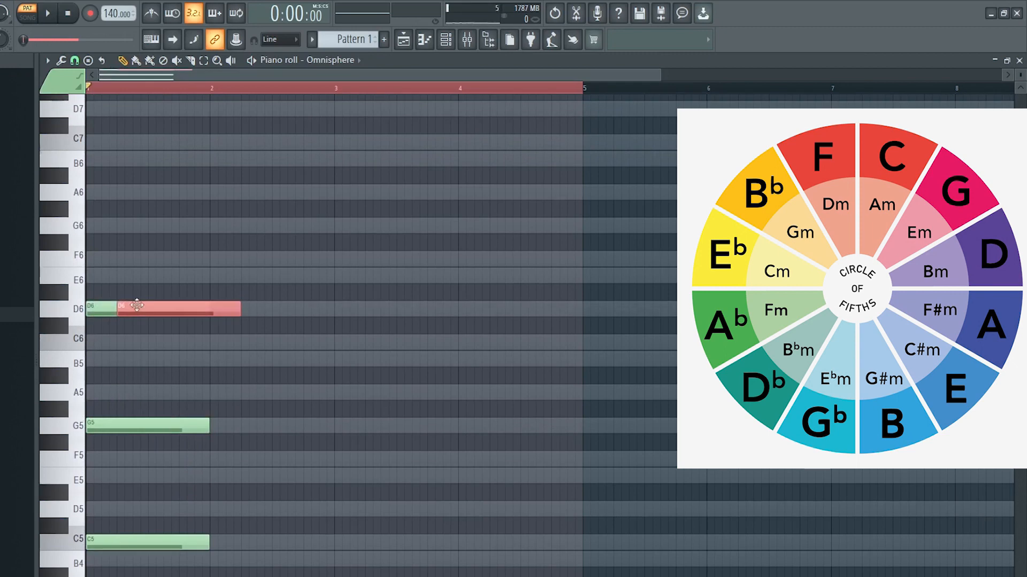
key("Up")
key("Up")
key("Up")
key("Up")
key("Up")
key("Up")
key("Up")
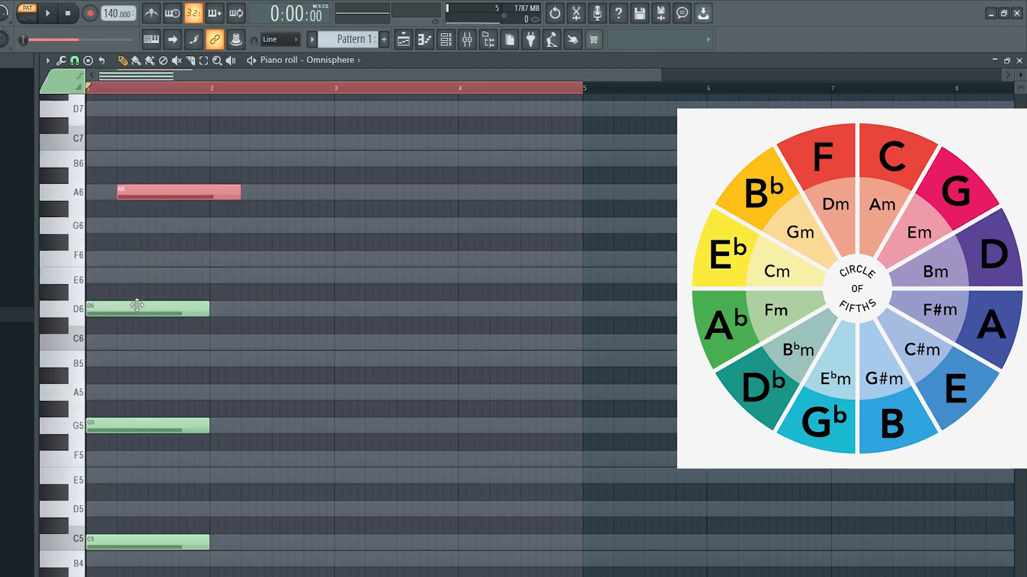
Step: Align the A6 note with the start of bar 1, above the stacked fifths
left_click_drag(159, 187, 119, 188)
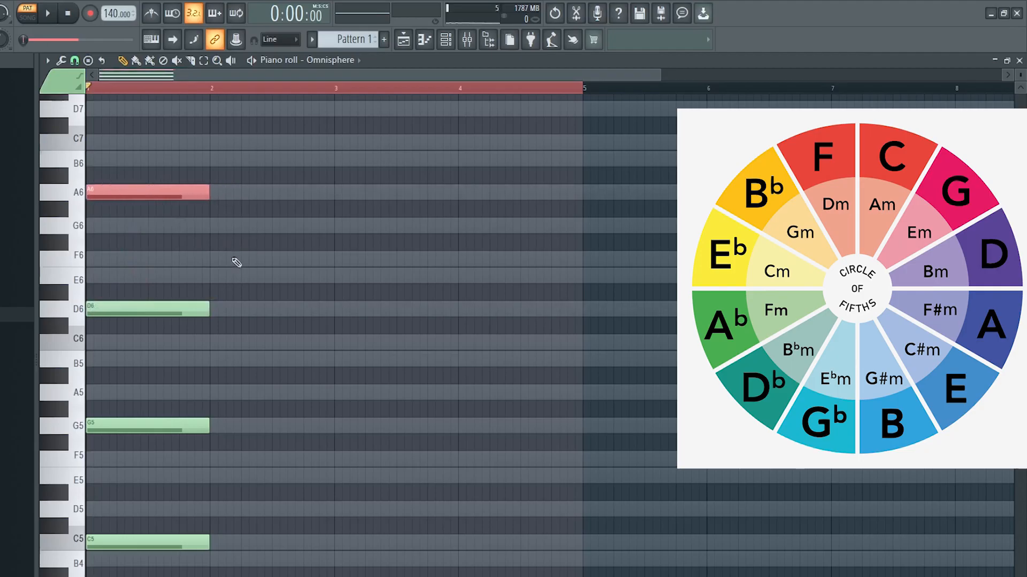
scroll(251, 331, "up", 1)
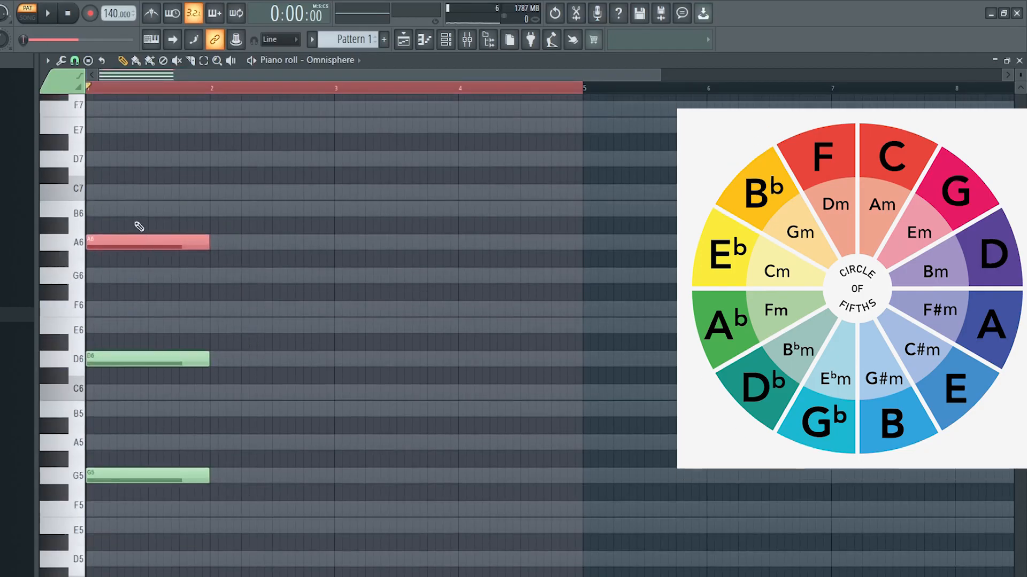
left_click_drag(150, 242, 163, 244)
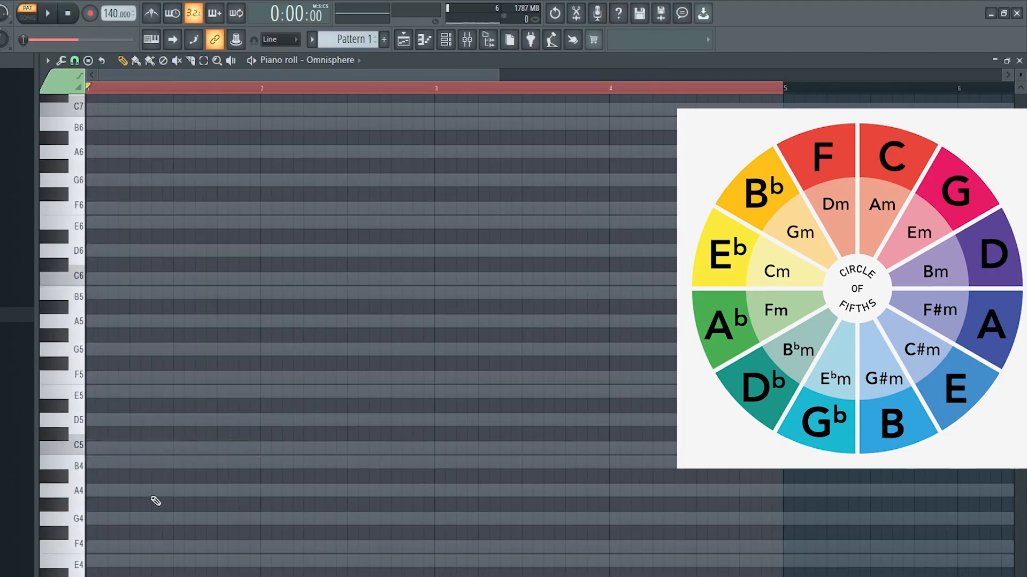
Step: Build an A minor chord in bar 1 from the notes A4, C5 and E5
left_click(152, 491)
left_click(118, 449)
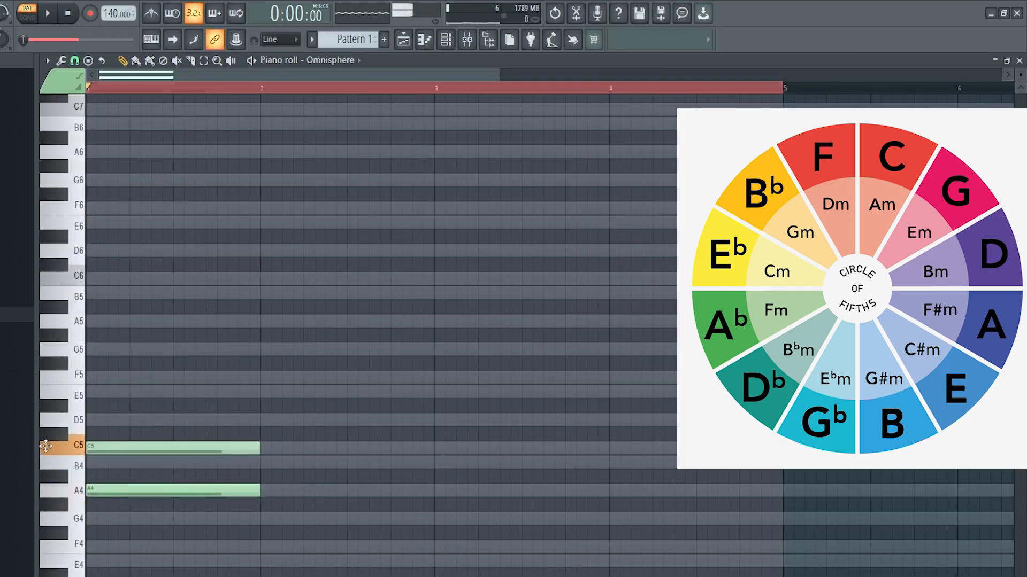
left_click(108, 394)
scroll(317, 455, "down", 3)
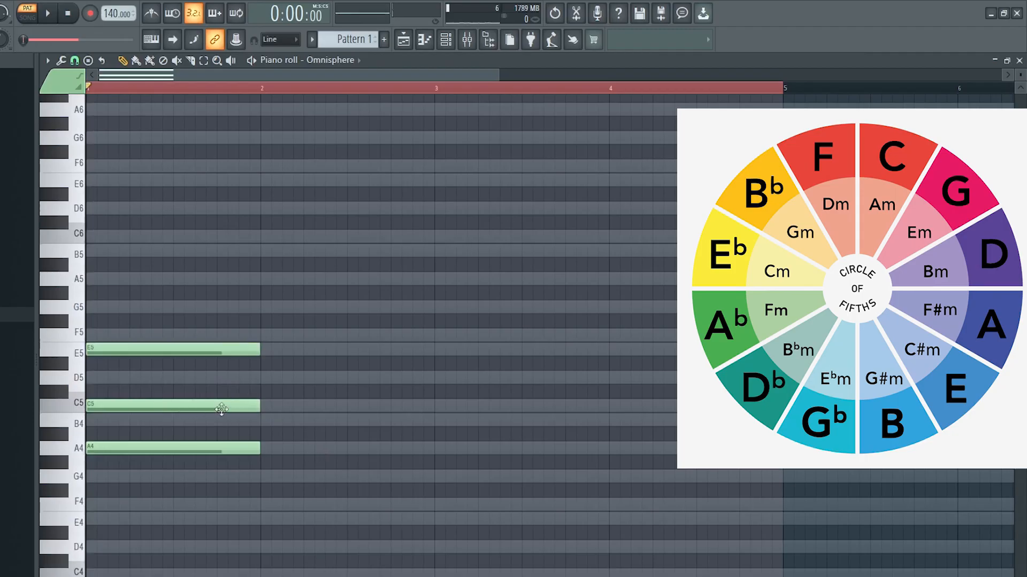
Step: Delete the C5 note from the bar 1 A minor chord and select the E5 note
right_click(221, 410)
left_click_drag(177, 328, 205, 380)
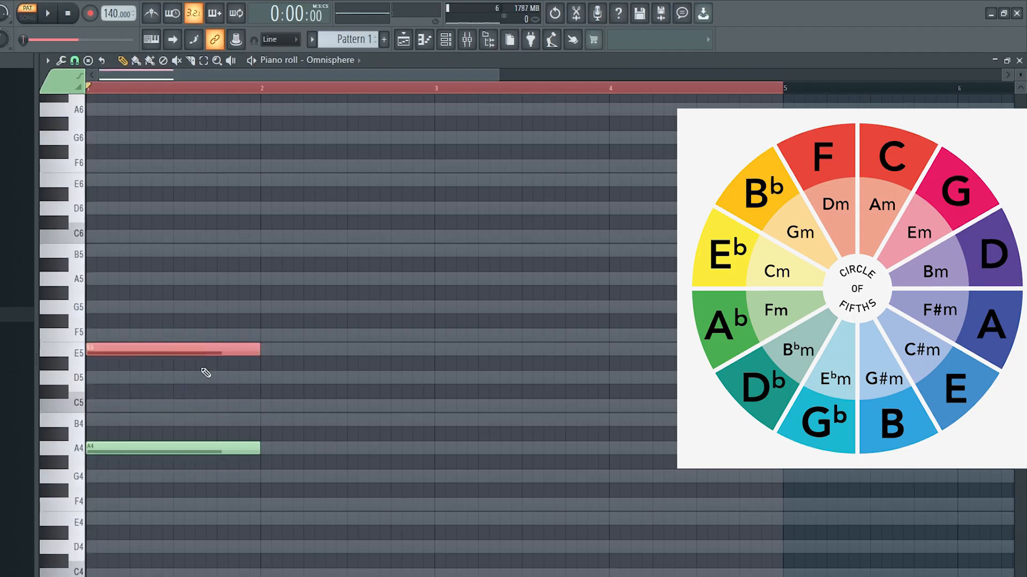
left_click_drag(150, 349, 182, 350)
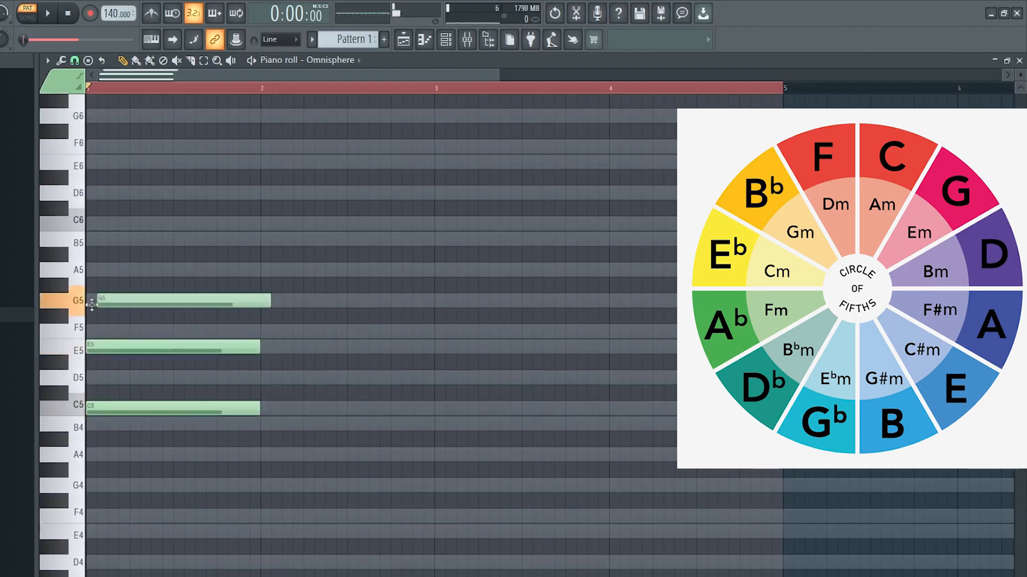
Step: Copy the bar 1 C major chord into bar 2 and raise the copy seven semitones to G major
left_click_drag(154, 249, 334, 419)
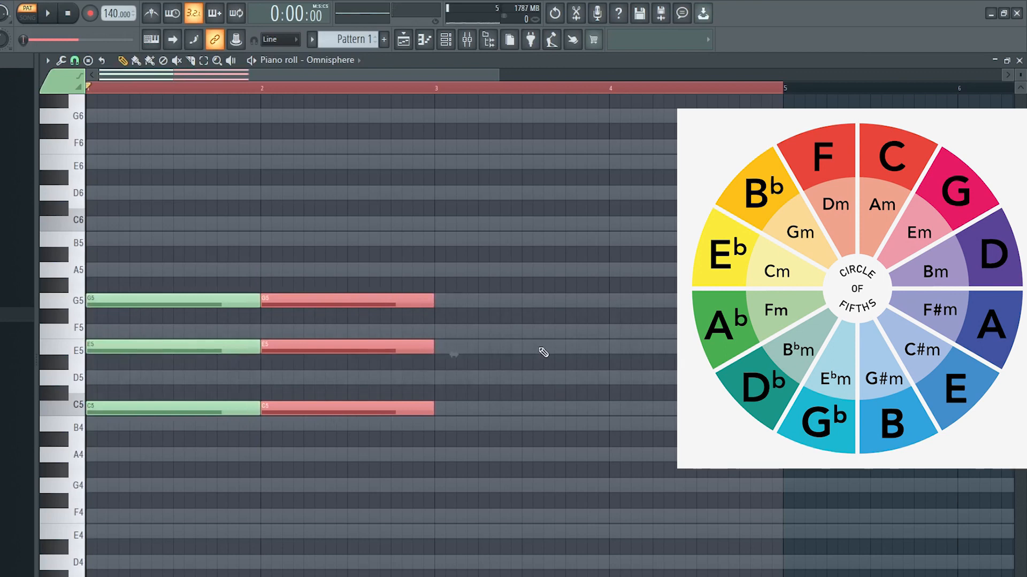
key("Up")
key("Up")
key("Up")
key("Up")
key("Up")
key("Up")
key("Up")
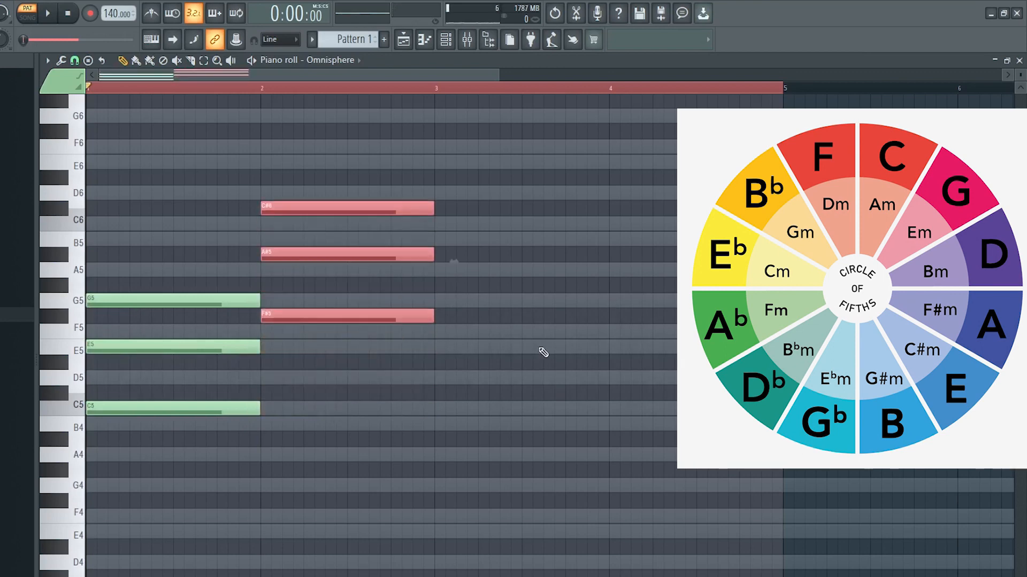
left_click(543, 352)
Step: Build an A minor chord in bar 4 from the notes E5, C5 and A4
scroll(241, 315, "down", 2)
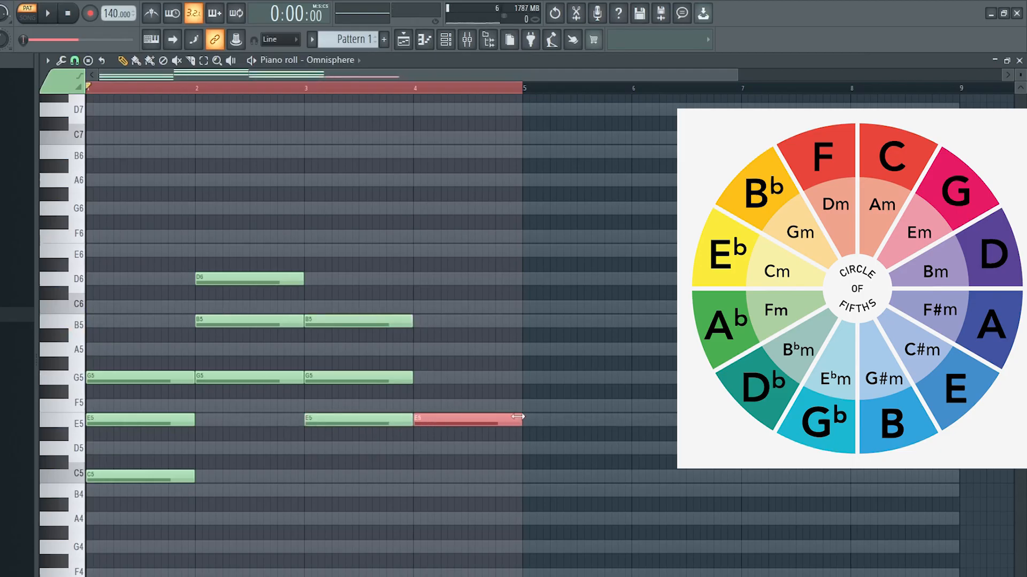
left_click(468, 419)
left_click(468, 476)
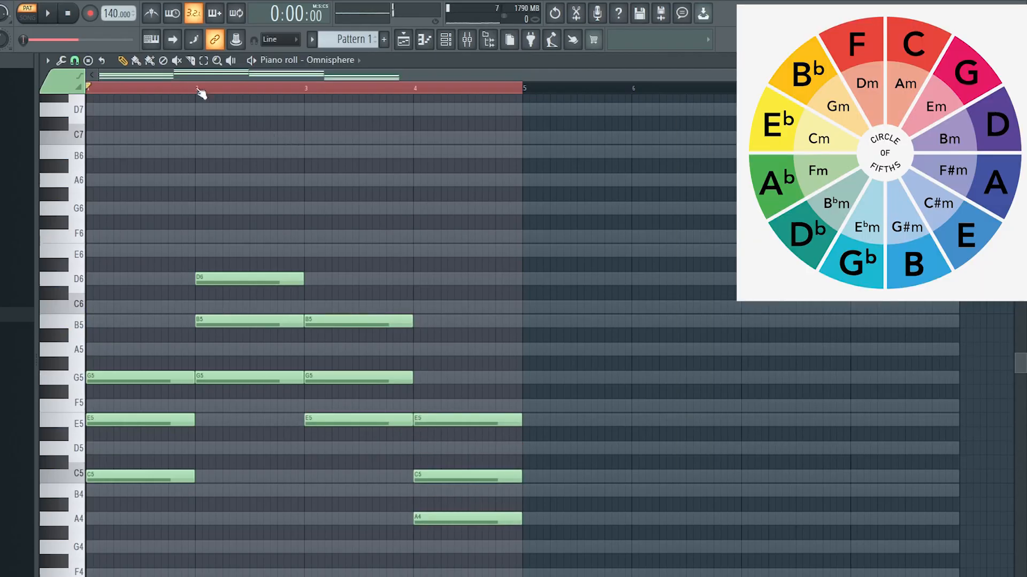
Step: Lower the whole bar 2 G major chord by one octave
scroll(201, 94, "up", 3)
scroll(483, 211, "down", 2)
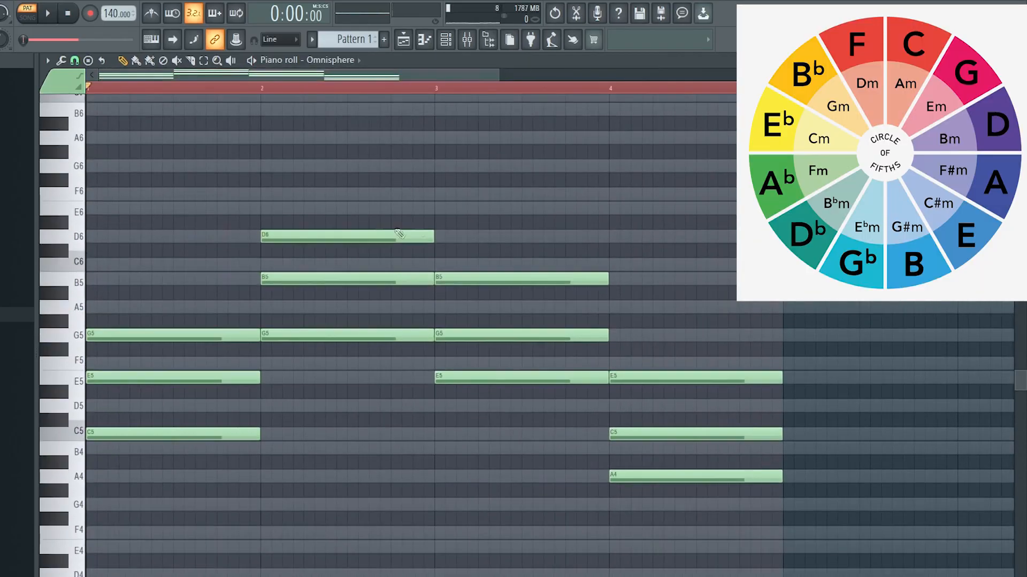
left_click_drag(345, 203, 391, 353)
key("ctrl+Down")
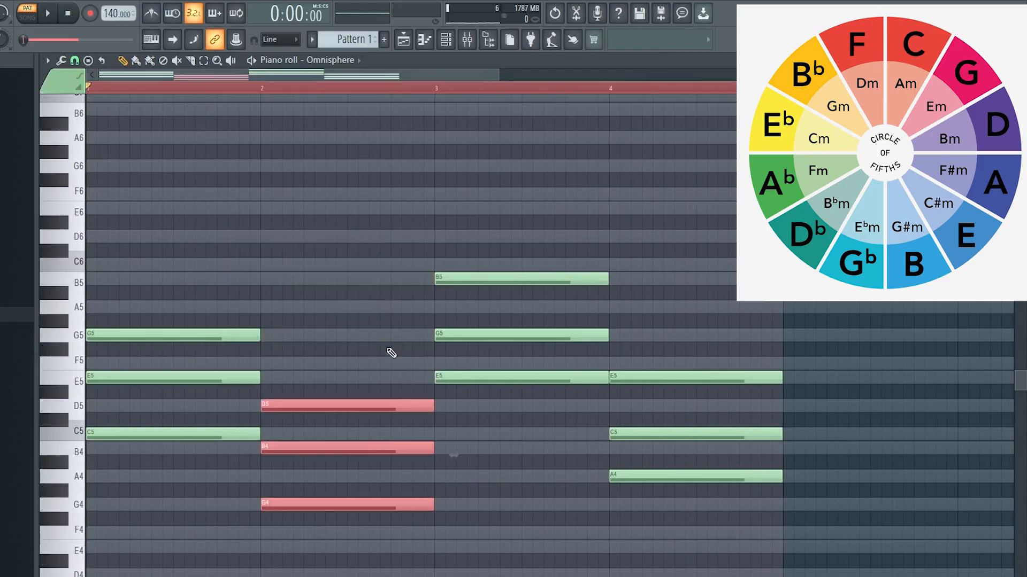
Step: Invert the bar 3 E minor chord to G4, B4 and E5, and play back the progression
left_click_drag(509, 229, 545, 396)
key("ctrl+Down")
scroll(588, 508, "down", 2)
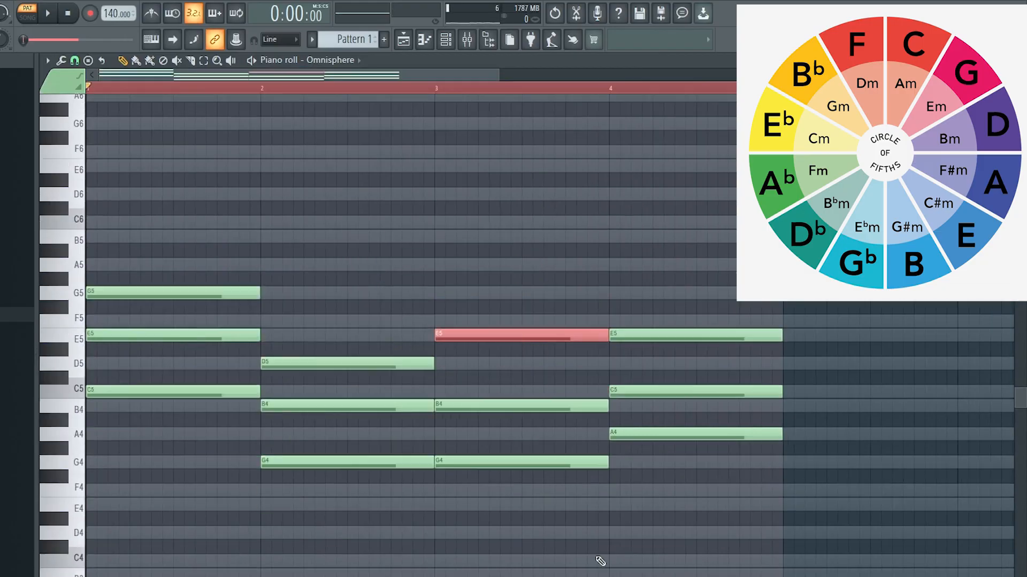
key("space")
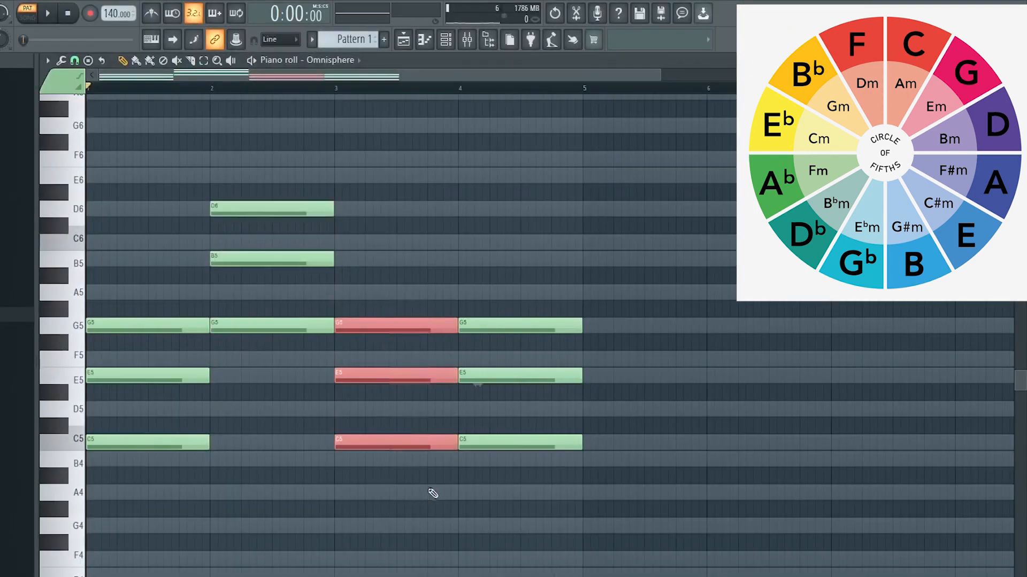
Step: Lower the bar 3 C major chord seven semitones to the F major notes F4, A4 and C5
key("Down")
key("Down")
key("Down")
key("Down")
key("Down")
key("Down")
key("Down")
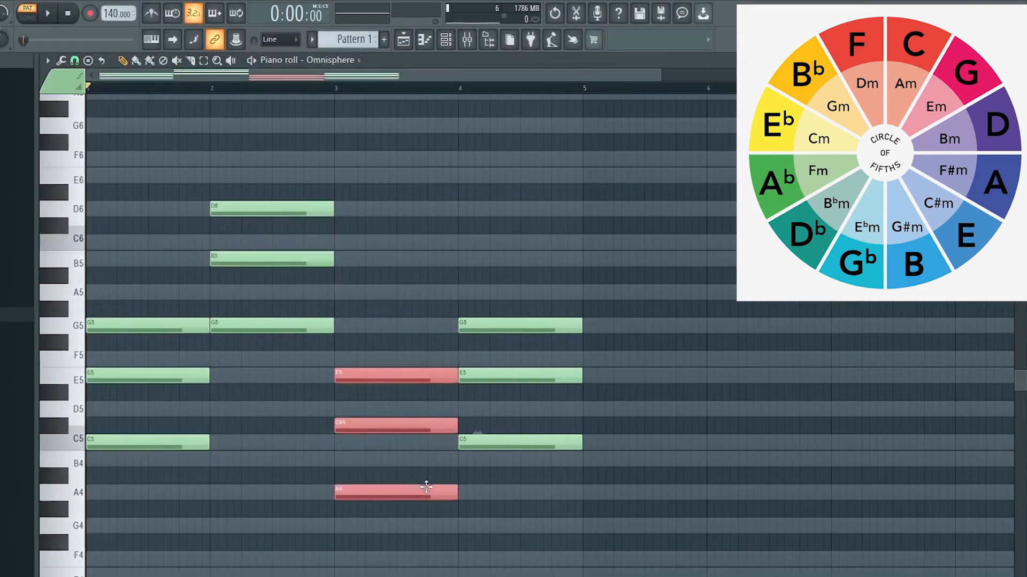
Step: Lower the bar 4 C major chord three semitones and change its C#5 note to C5 to form A minor
left_click_drag(529, 318, 591, 477)
key("Down")
key("Down")
key("Down")
left_click(527, 430)
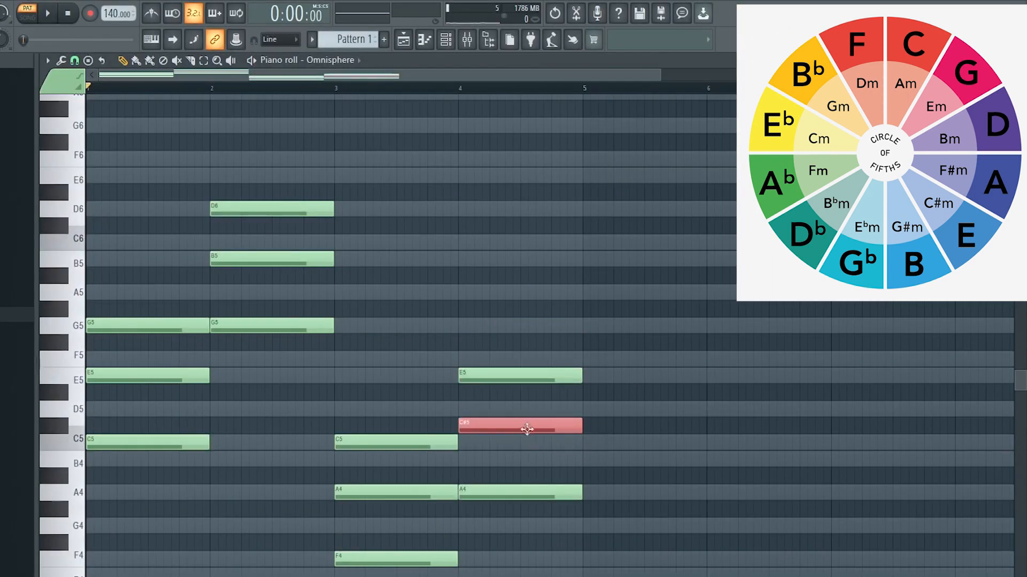
left_click(681, 422)
Step: Play back the four-chord progression, including a loop over bars 1 to 4
scroll(680, 422, "down", 1)
key("space")
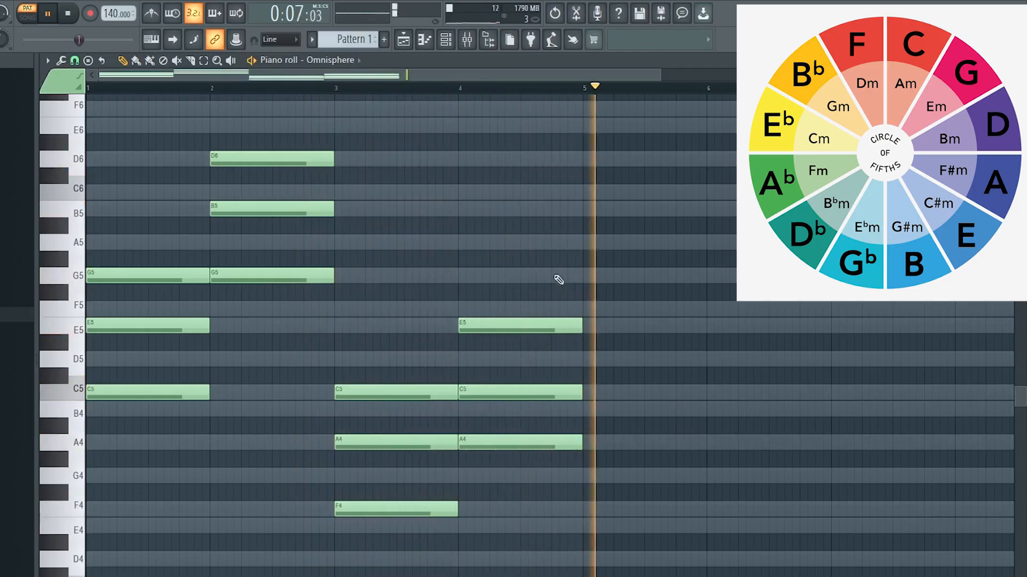
key("space")
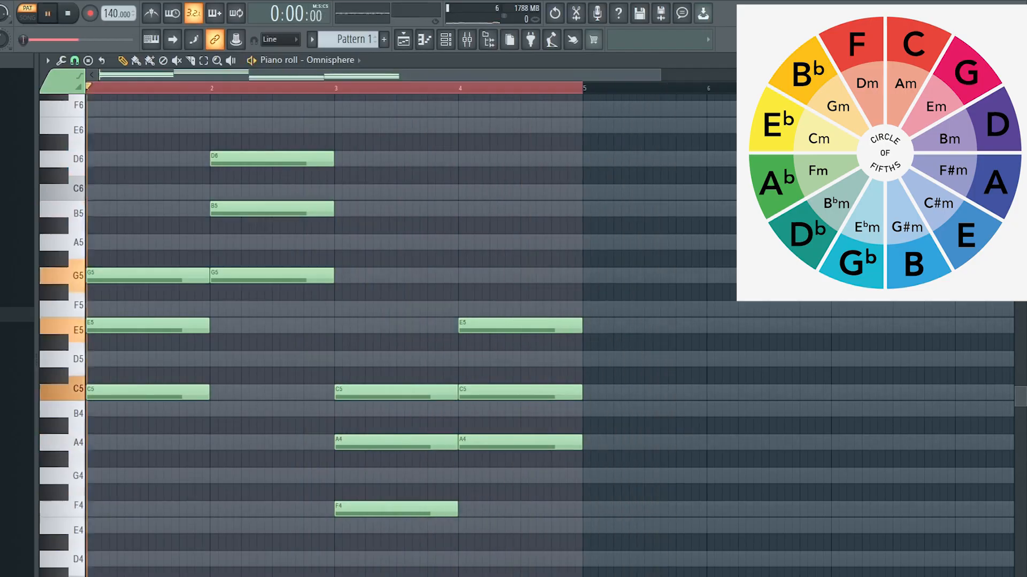
key("space")
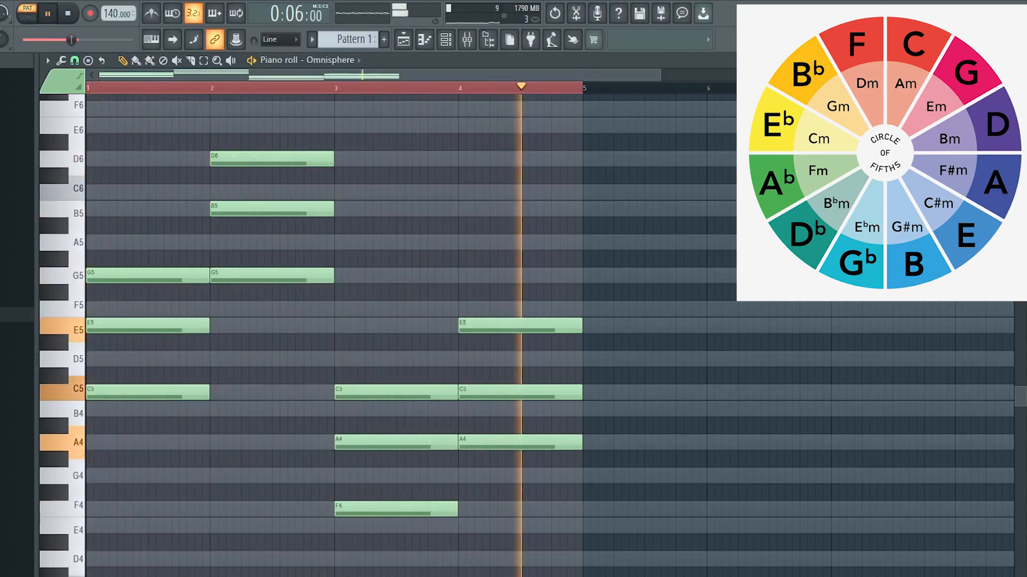
key("space")
Step: Lower the bar 2 G major chord one octave to G4, B4 and D5, and play back the progression
left_click_drag(214, 150, 299, 298)
key("ctrl+Down")
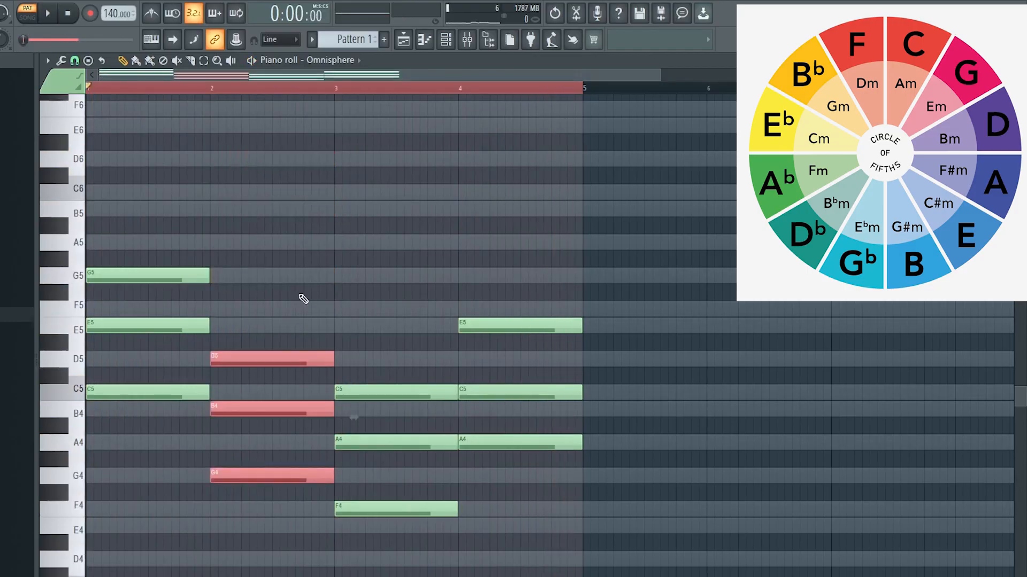
left_click(291, 287)
key("space")
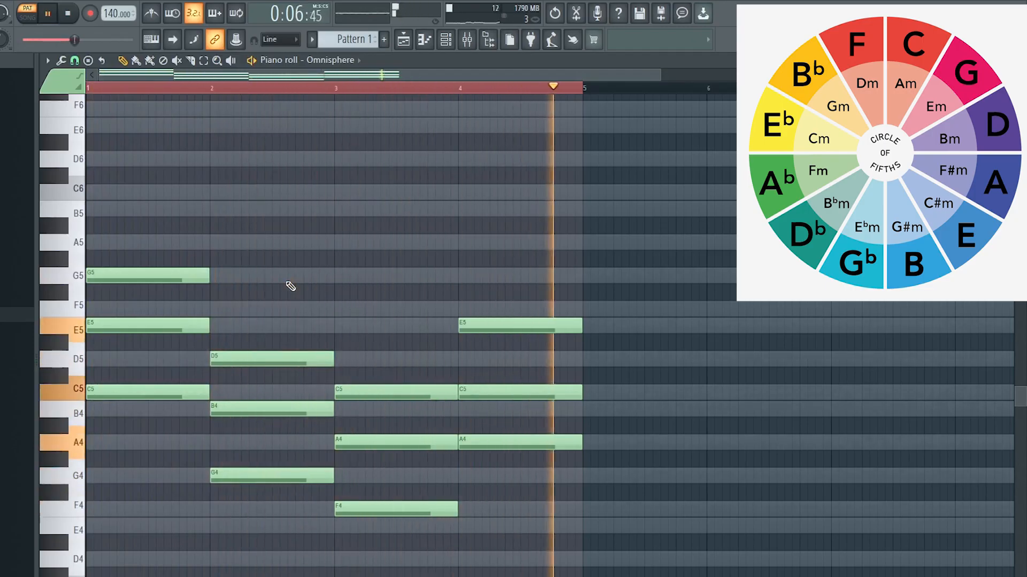
key("space")
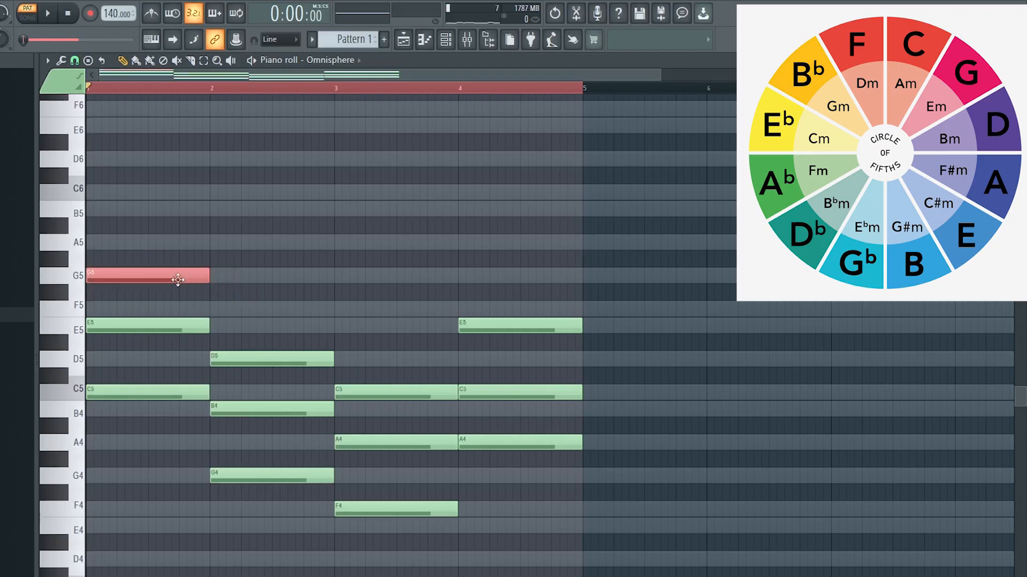
Step: Try inverting the bar 1 C major chord by lowering its G5 note an octave, and play it back
key("ctrl+Down")
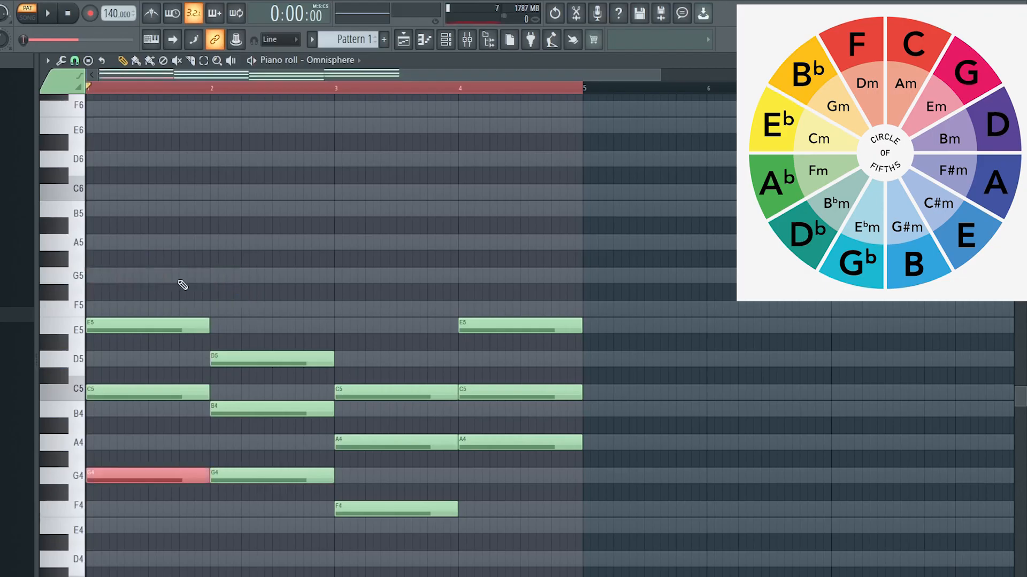
key("space")
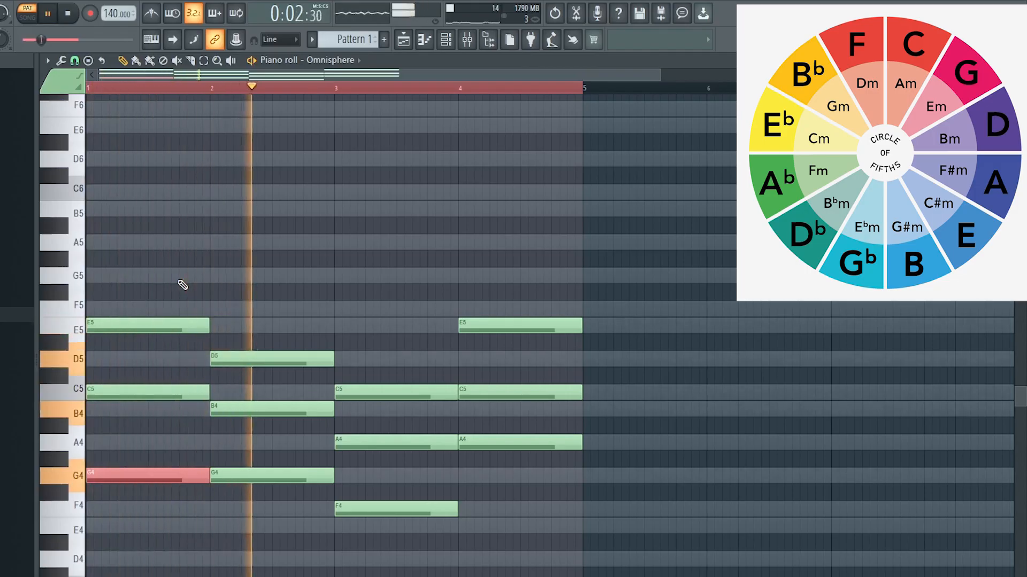
key("space")
key("ctrl+Up")
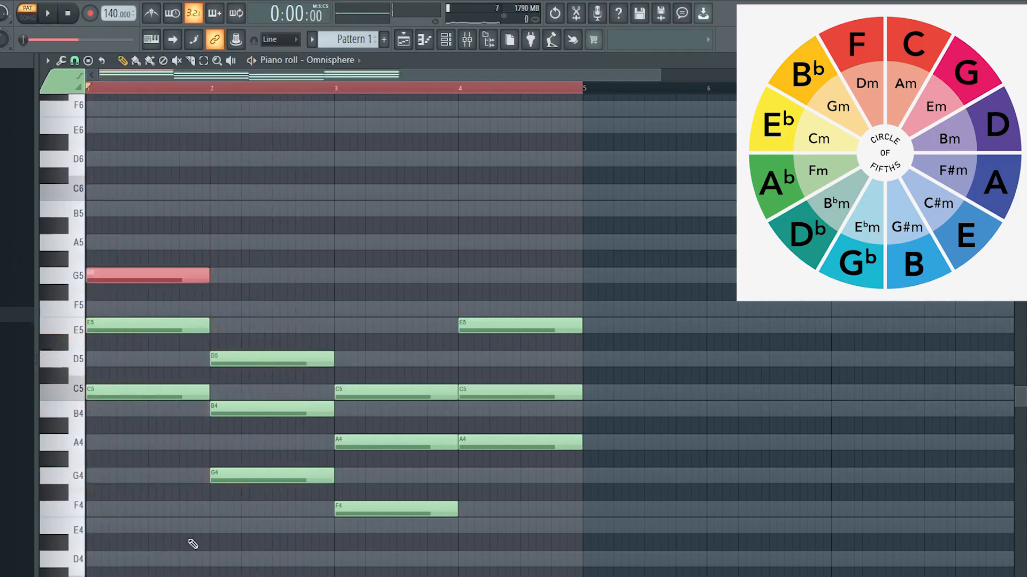
Step: Invert the bar 2 and bar 3 chords by raising their G4 and F4 notes an octave, and play back the progression
left_click_drag(175, 452, 260, 516)
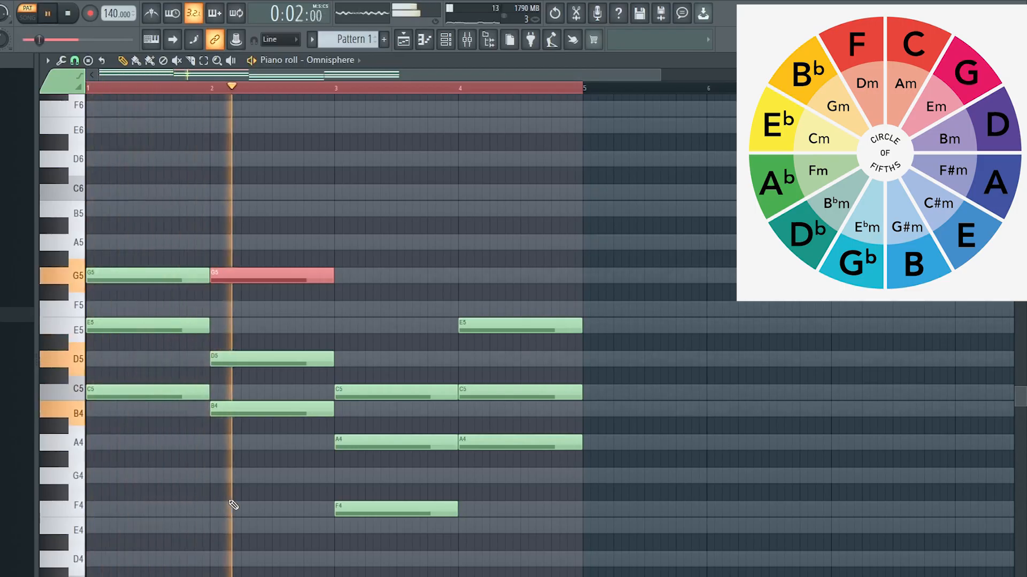
key("space")
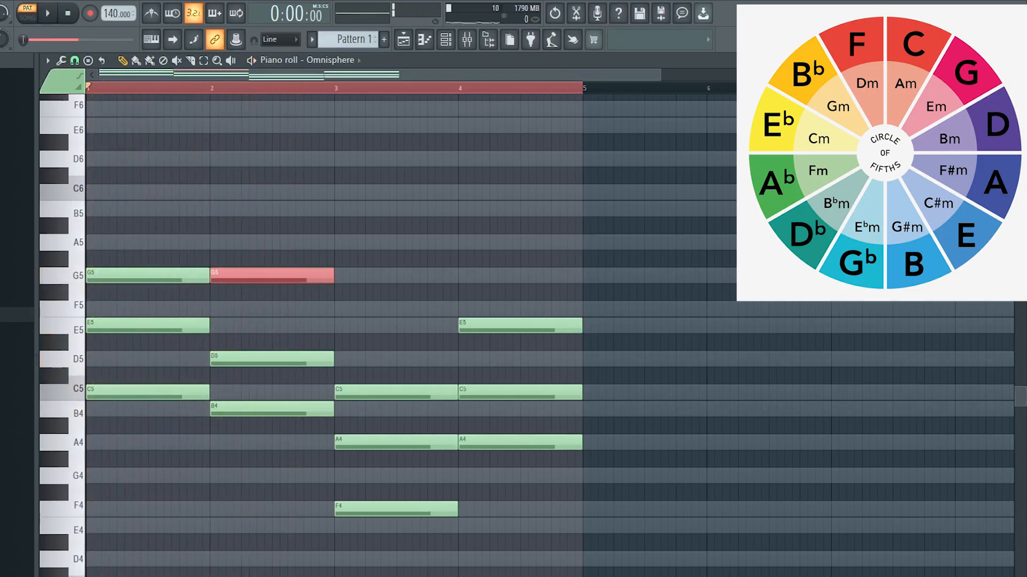
left_click_drag(385, 337, 425, 535)
left_click(505, 558)
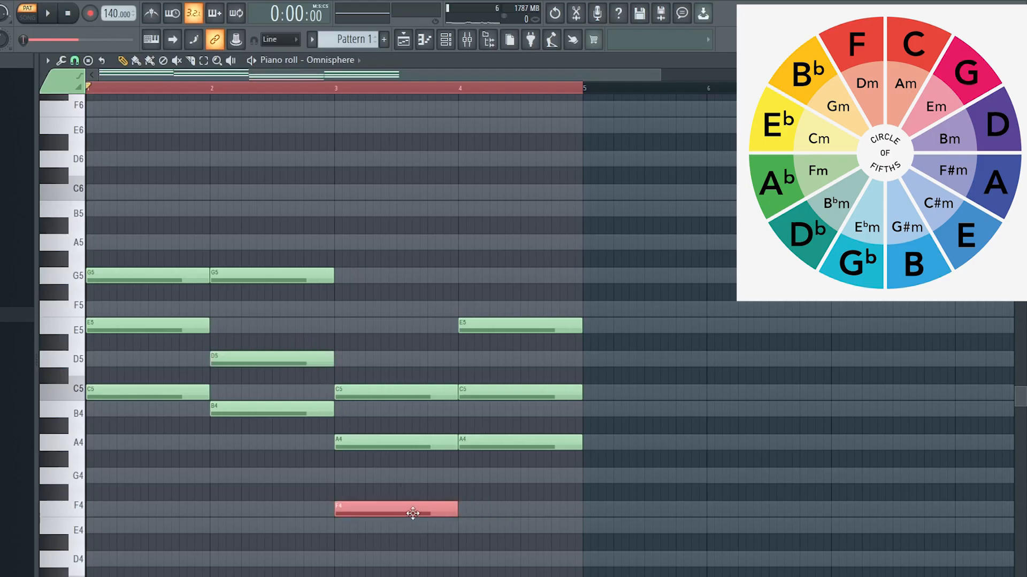
key("ctrl+Up")
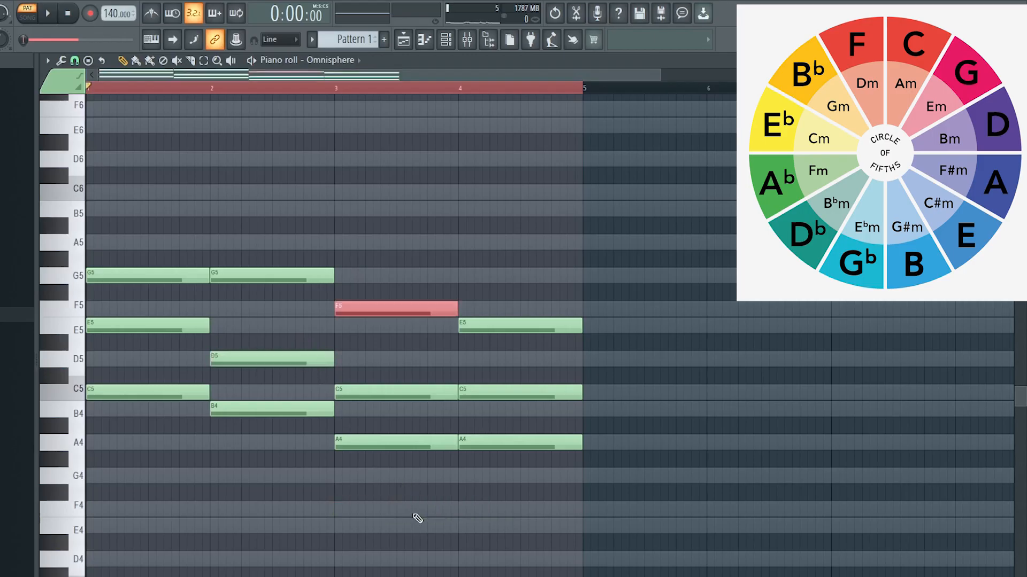
key("space")
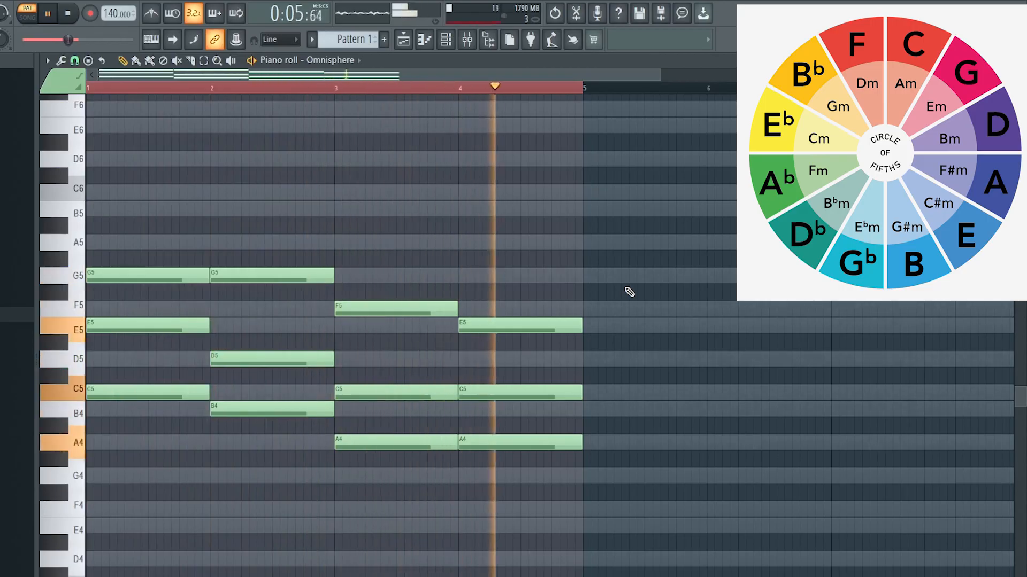
key("space")
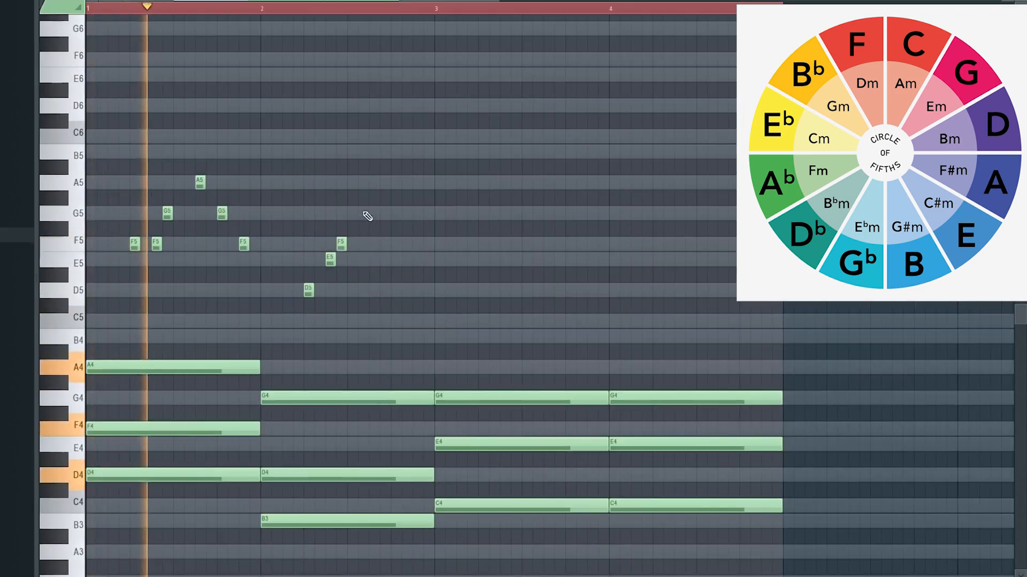
Step: Complete the short-note melody above the chords through bar 4, placing A5 in bar 2, and play back the four bars
left_click(372, 183)
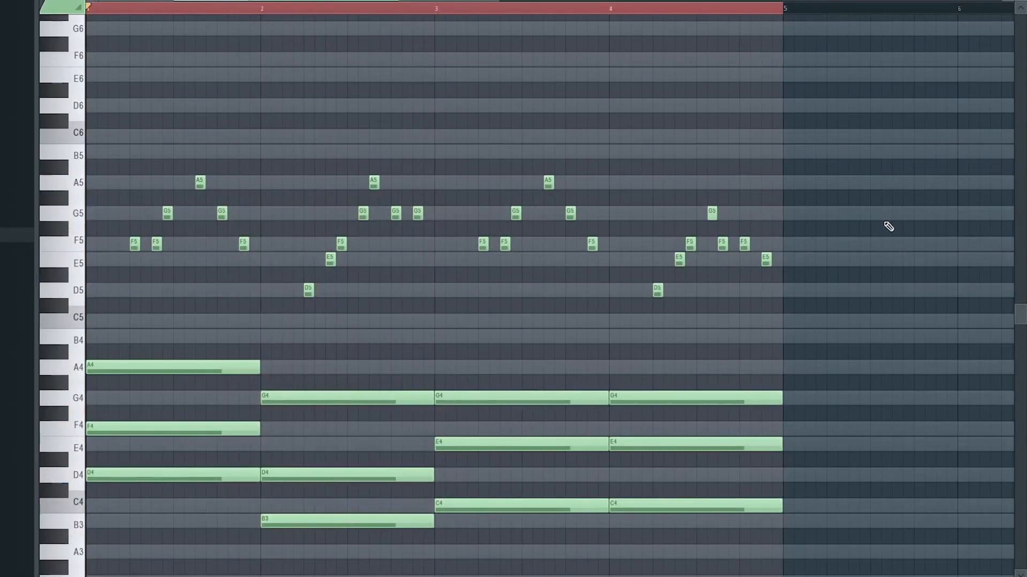
key("space")
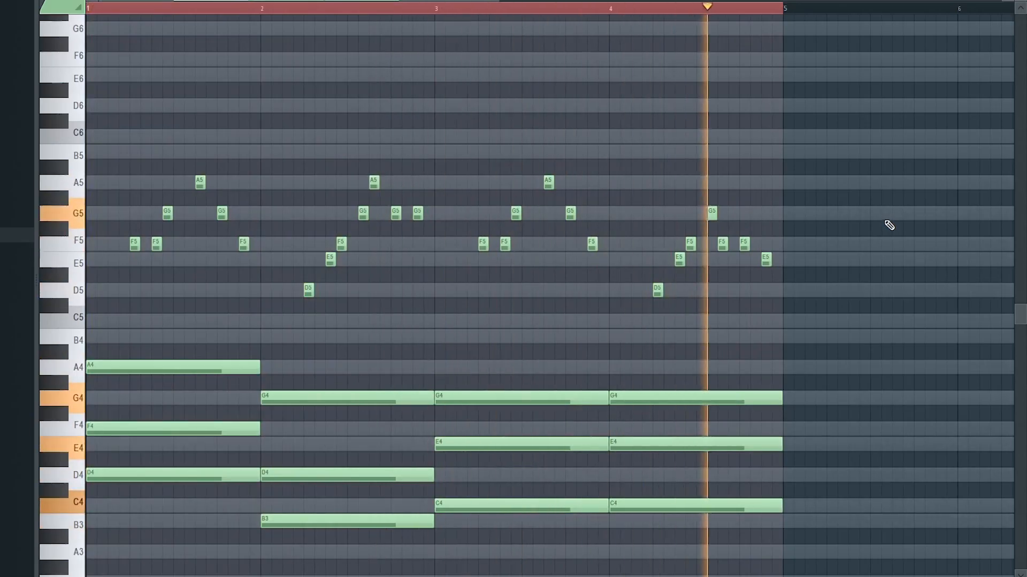
key("space")
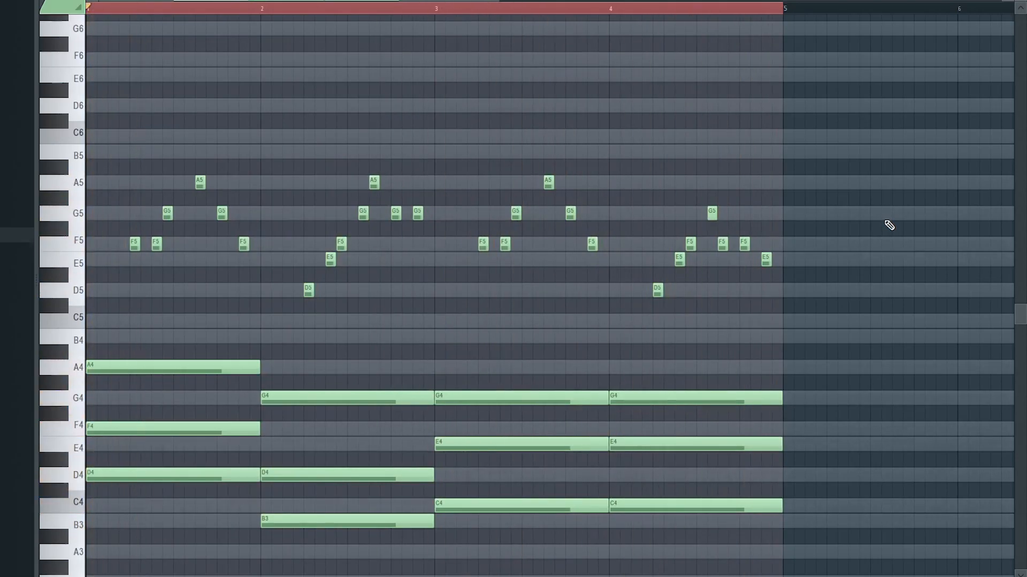